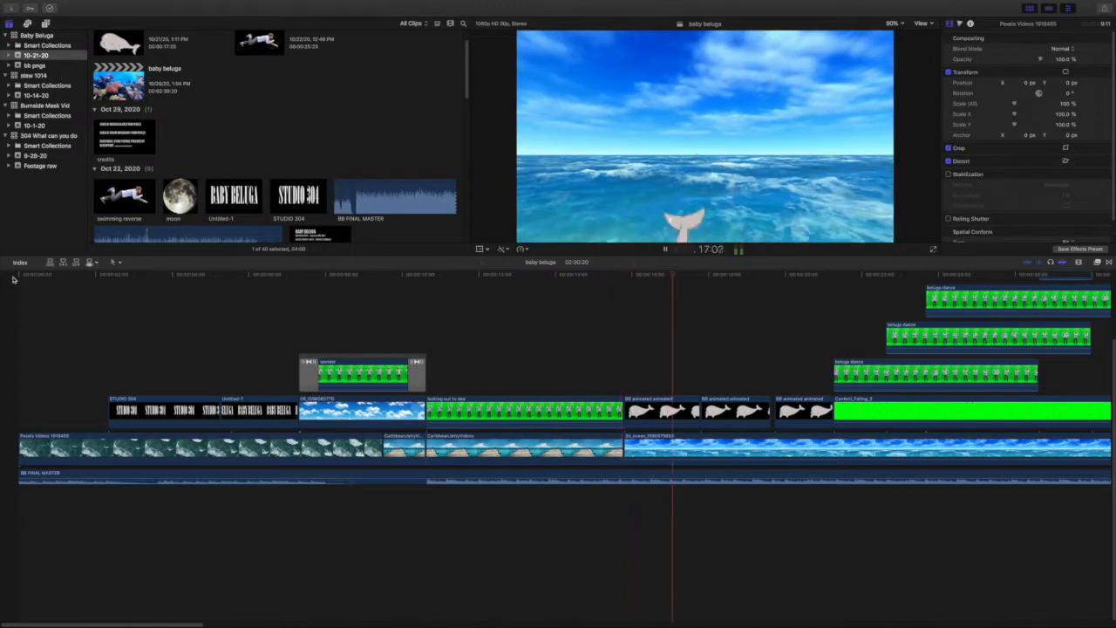
- Play the baby beluga project and follow its layered clips along the timeline through to the closing credits
{"action": "scroll", "coordinate": [553, 552], "scroll_direction": "up", "scroll_amount": 3}
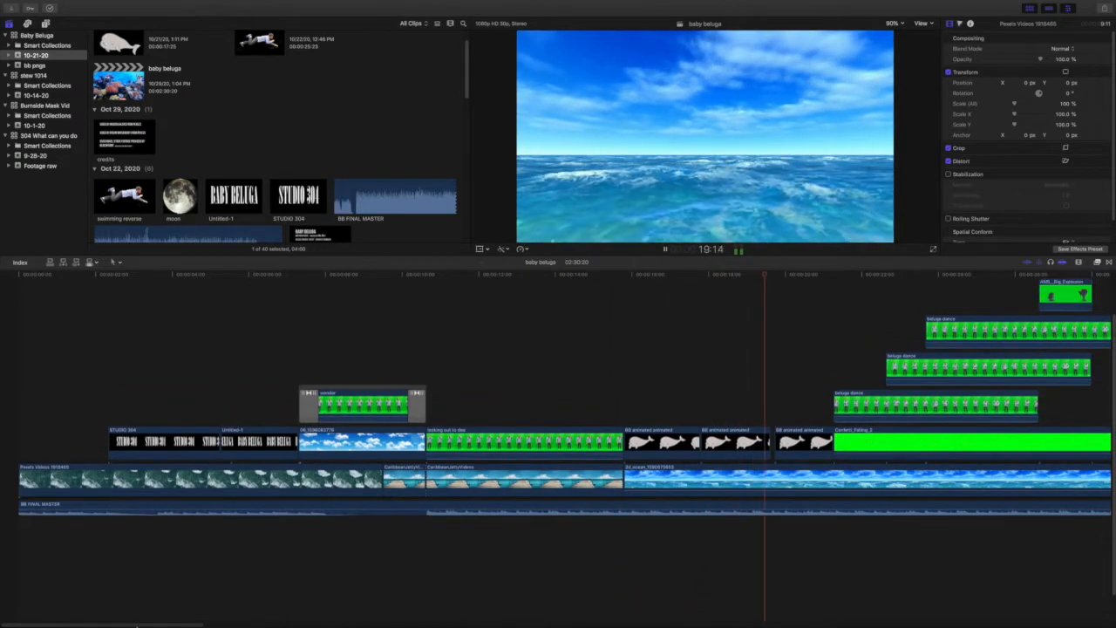
{"action": "left_click_drag", "start_coordinate": [137, 624], "coordinate": [277, 625]}
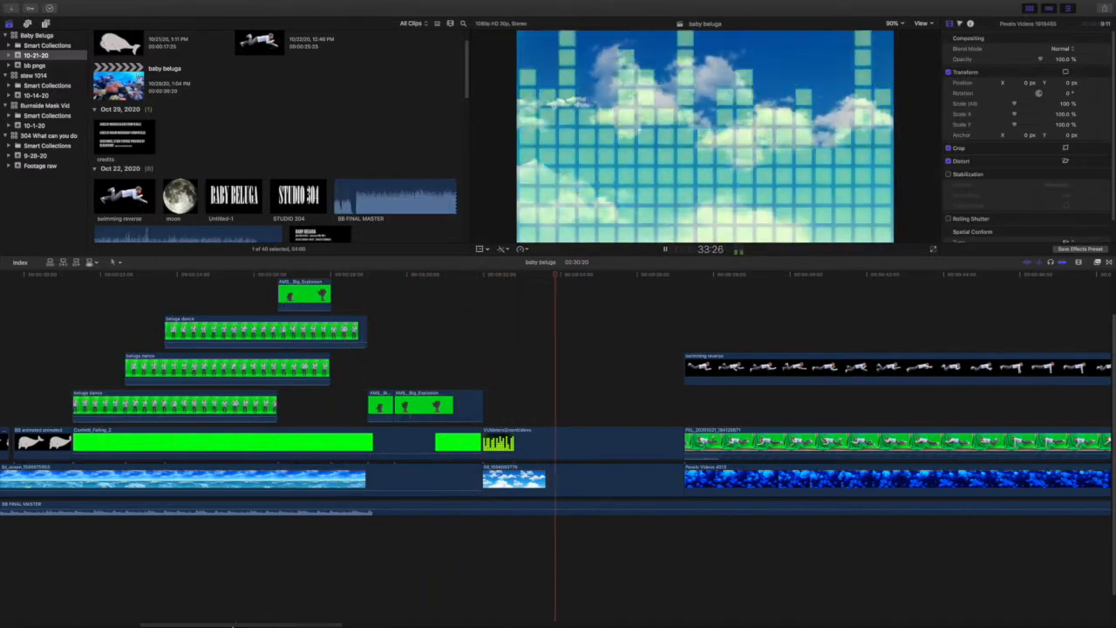
{"action": "left_click_drag", "start_coordinate": [150, 625], "coordinate": [267, 623]}
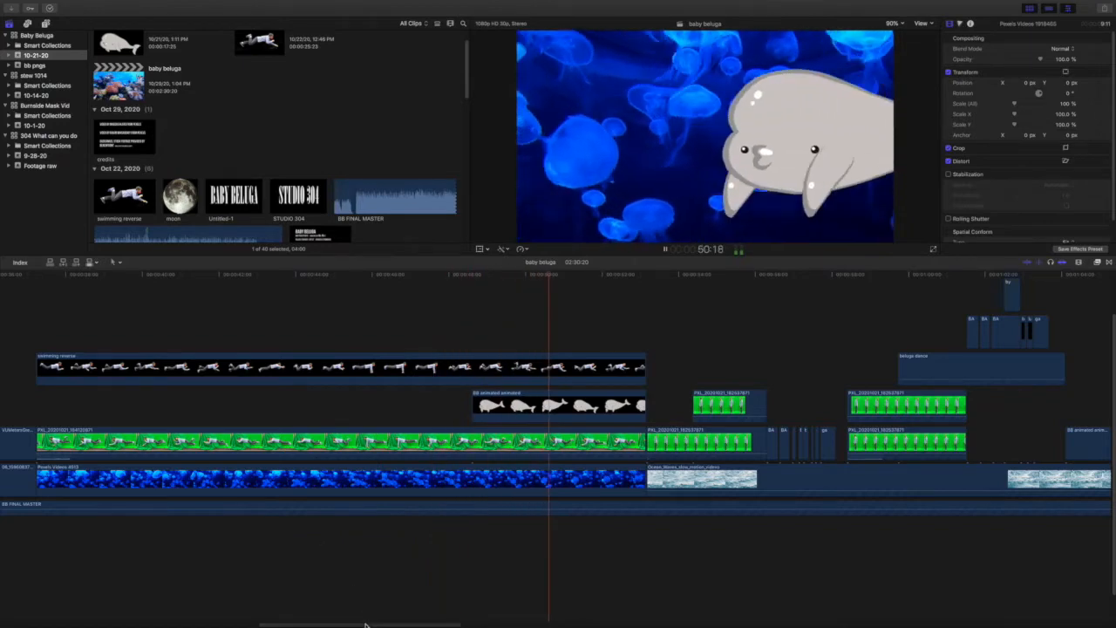
{"action": "left_click_drag", "start_coordinate": [367, 623], "coordinate": [454, 627]}
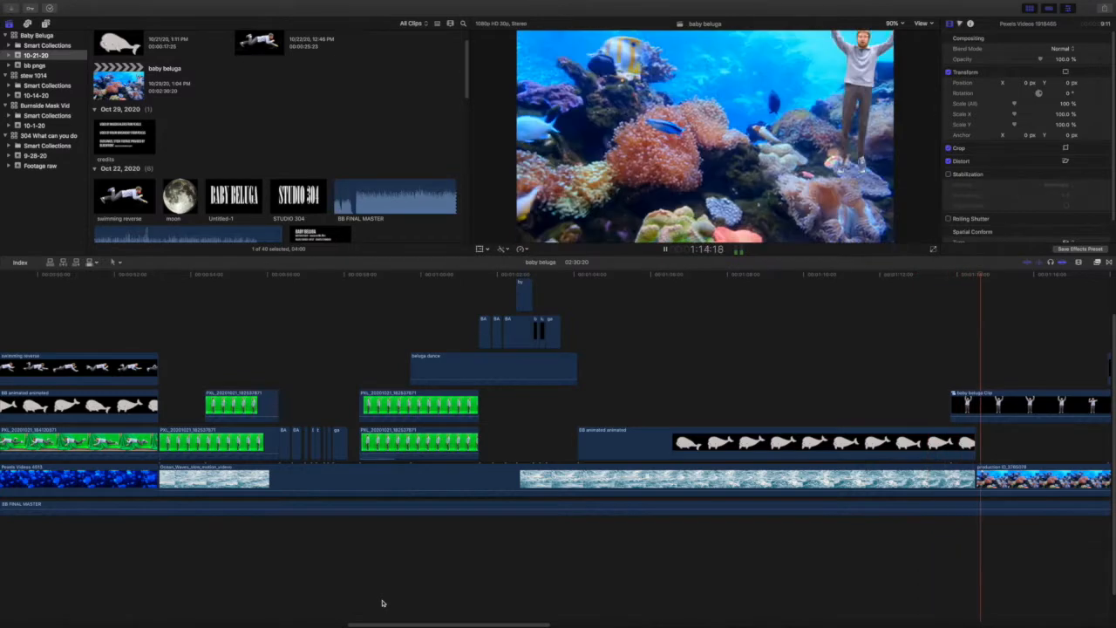
{"action": "left_click_drag", "start_coordinate": [382, 624], "coordinate": [543, 626]}
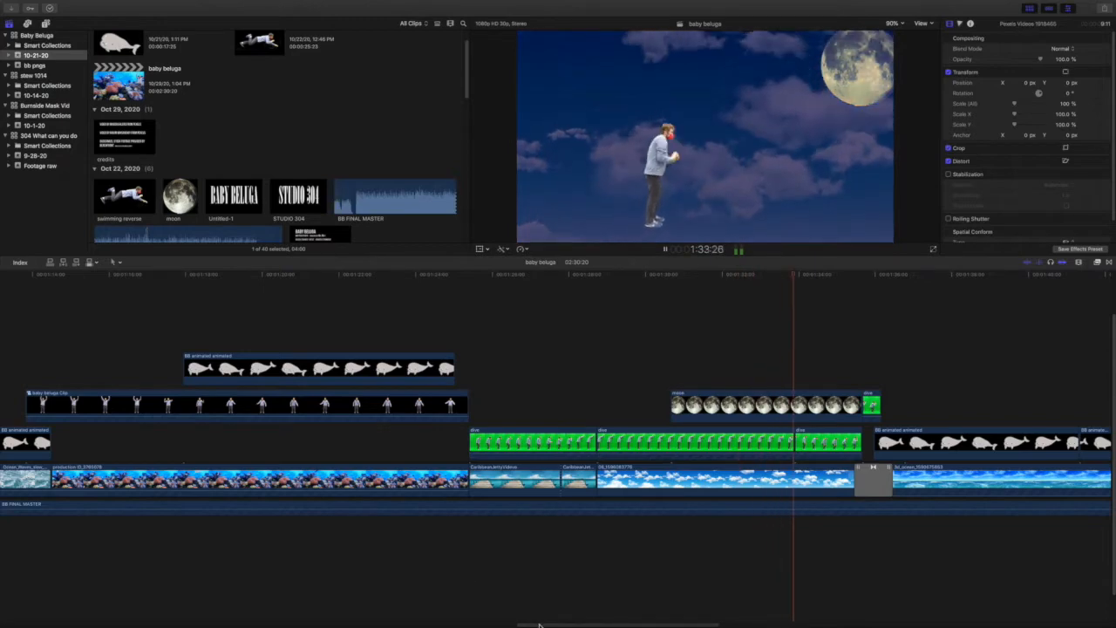
{"action": "left_click_drag", "start_coordinate": [538, 620], "coordinate": [683, 624]}
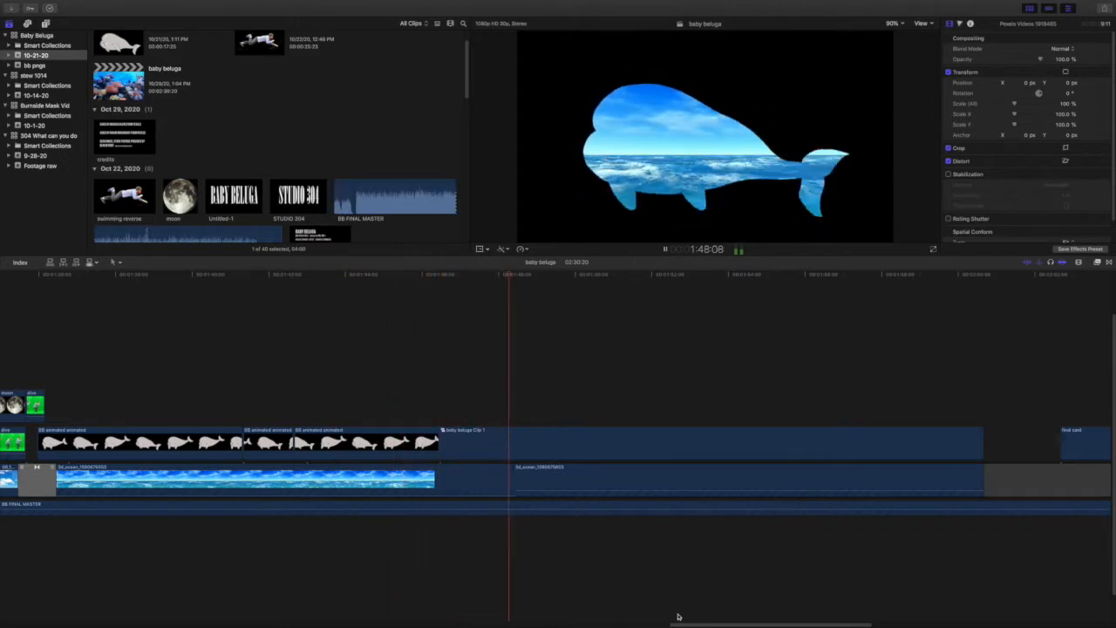
{"action": "scroll", "coordinate": [680, 622], "scroll_direction": "right", "scroll_amount": 10}
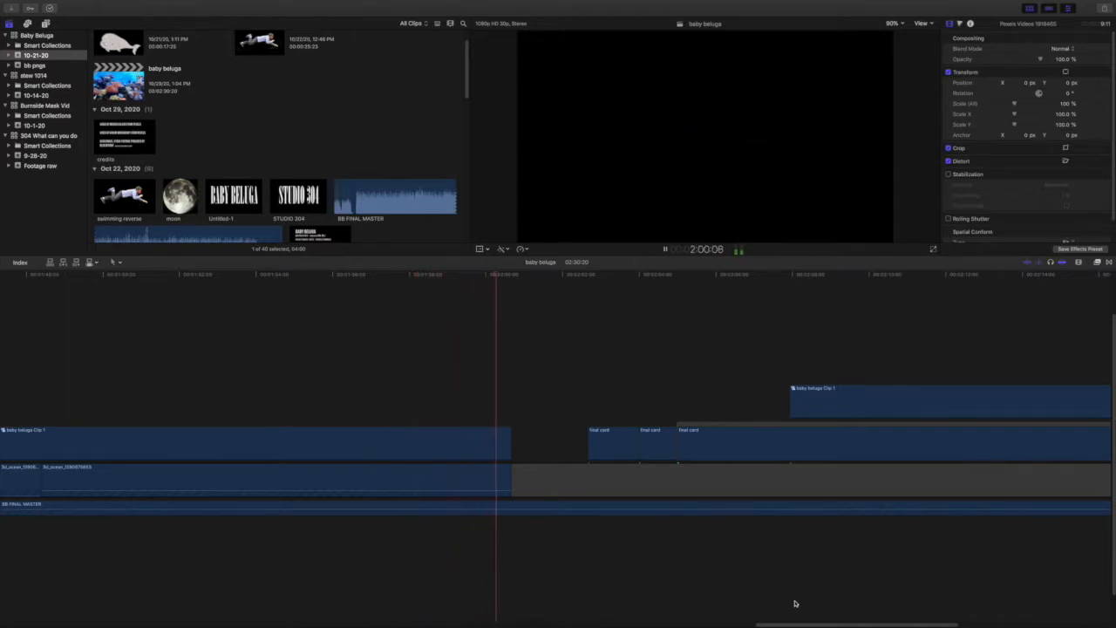
{"action": "left_click_drag", "start_coordinate": [775, 624], "coordinate": [855, 625]}
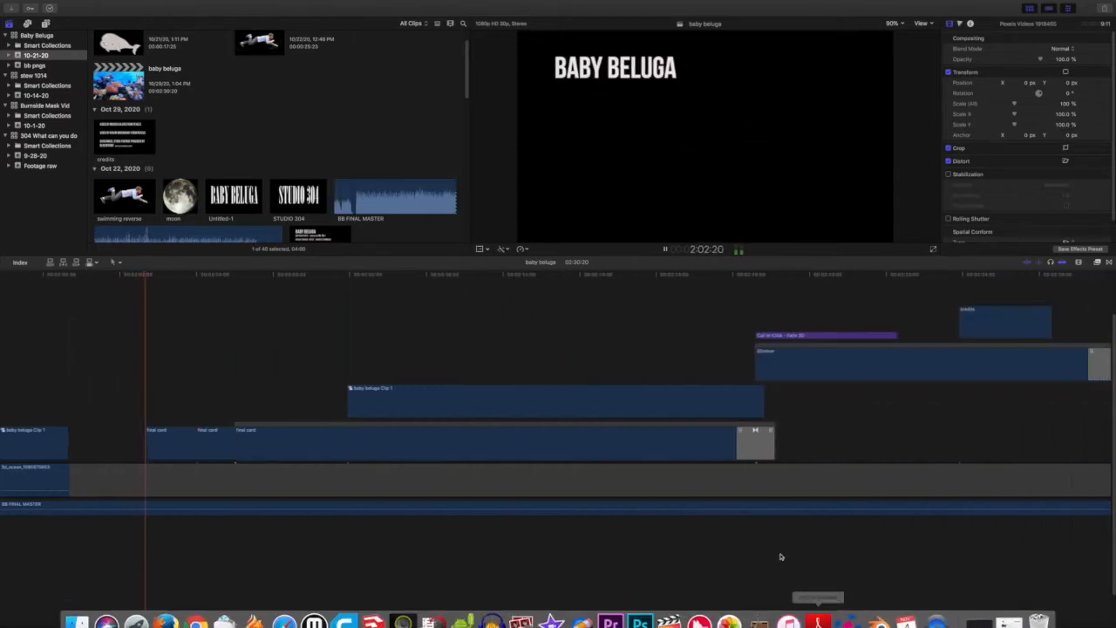
- Play the end screens, including the closing credits from just before the first final card clip
{"action": "left_click", "coordinate": [784, 545]}
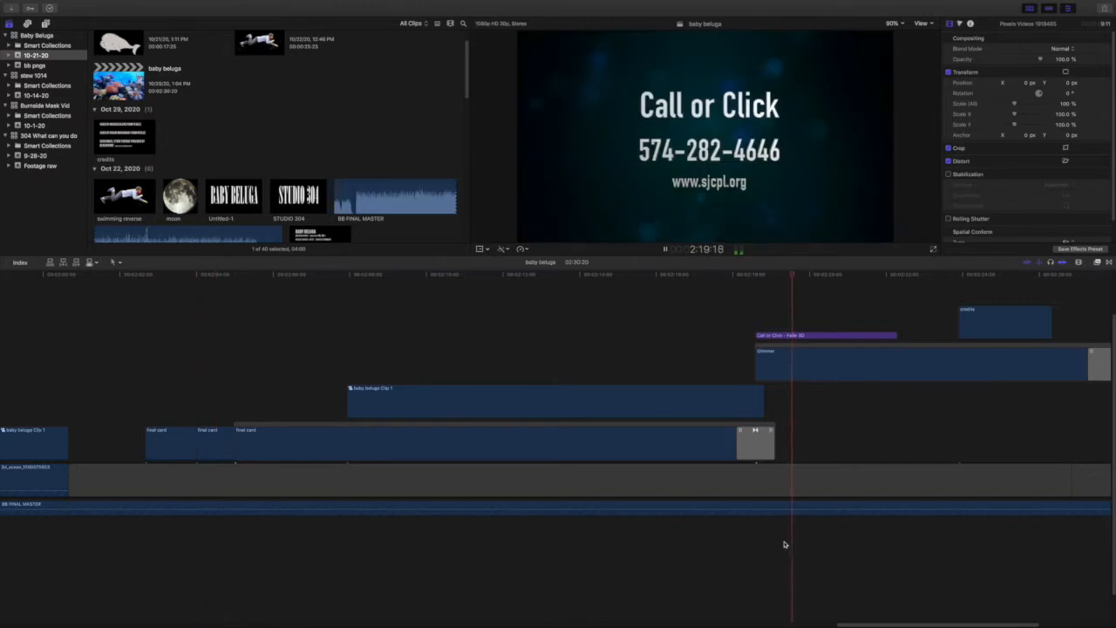
{"action": "left_click", "coordinate": [116, 275]}
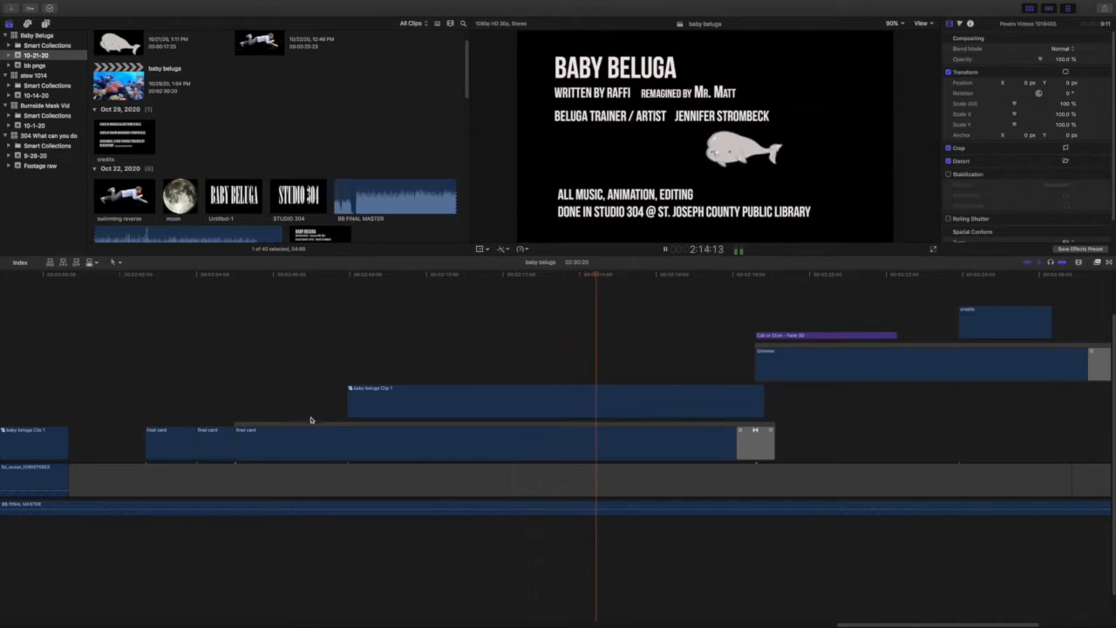
{"action": "left_click_drag", "start_coordinate": [844, 624], "coordinate": [914, 625]}
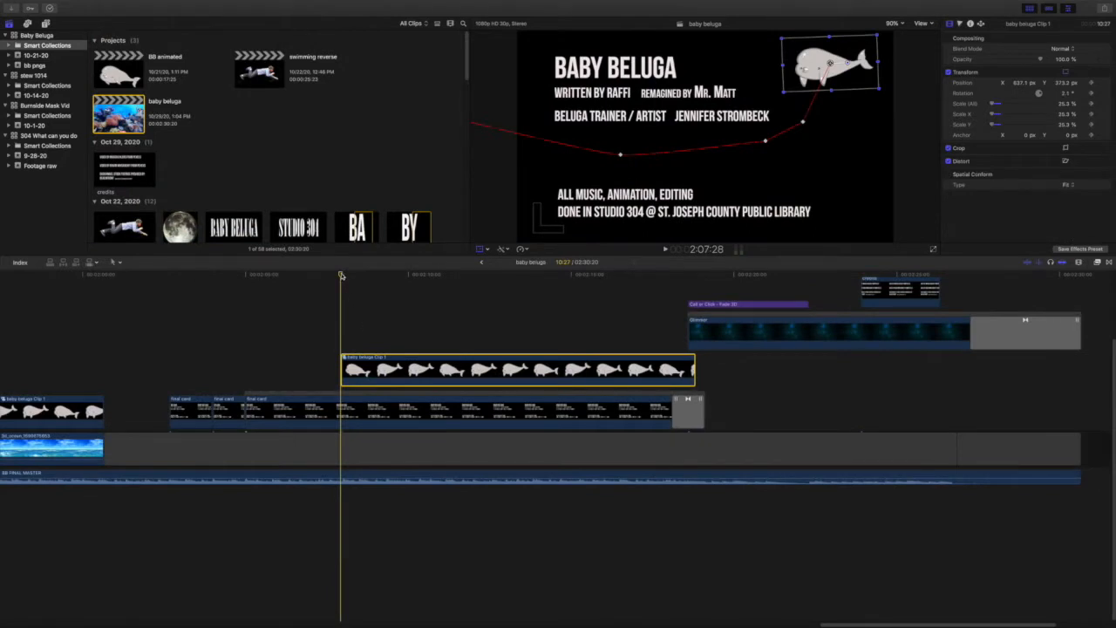
- Examine the whale clip's motion path over the closing credits at 2:08:03 and close the transform controls
{"action": "left_click_drag", "start_coordinate": [346, 275], "coordinate": [347, 330]}
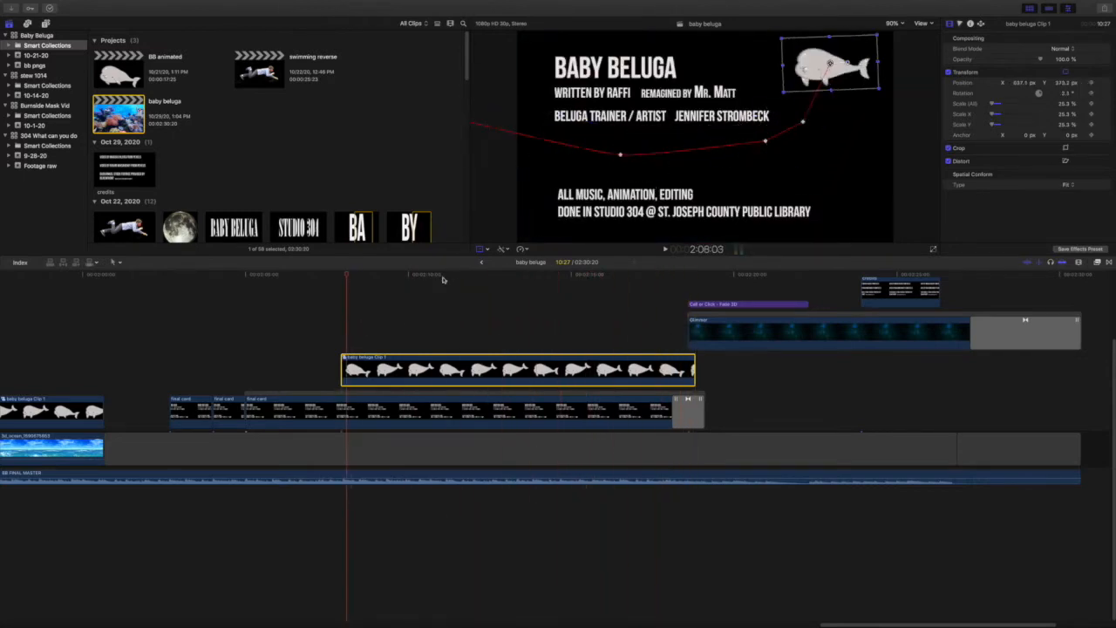
{"action": "left_click", "coordinate": [480, 251]}
{"action": "left_click", "coordinate": [480, 250]}
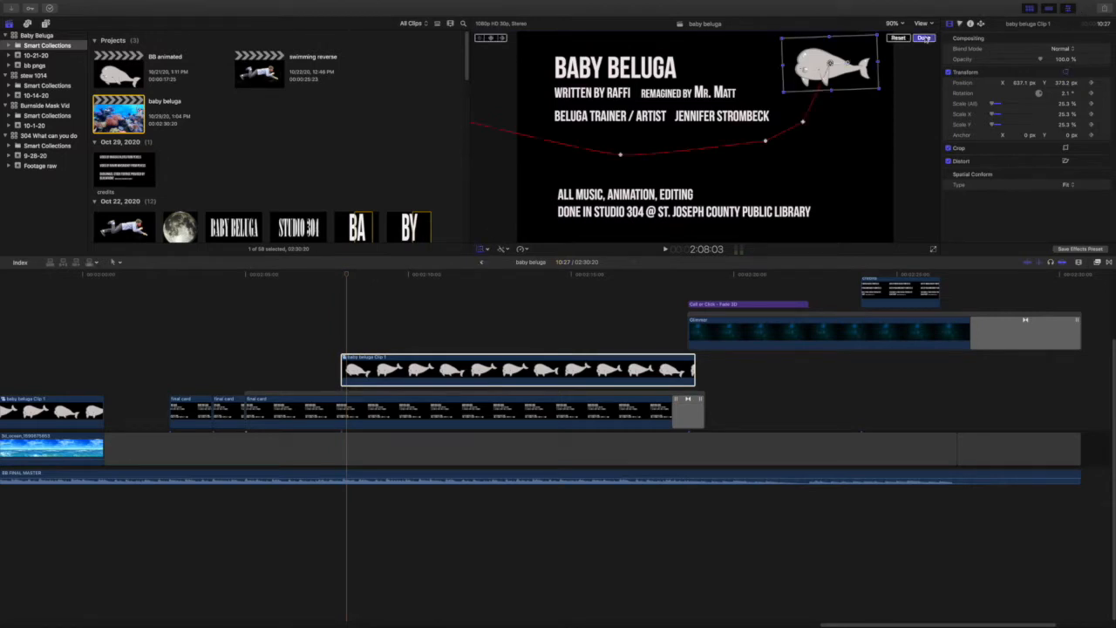
{"action": "left_click", "coordinate": [925, 38]}
- Select the first dive clip over the pier background and review its Keyer and Transform settings
{"action": "scroll", "coordinate": [729, 611], "scroll_direction": "left", "scroll_amount": 10}
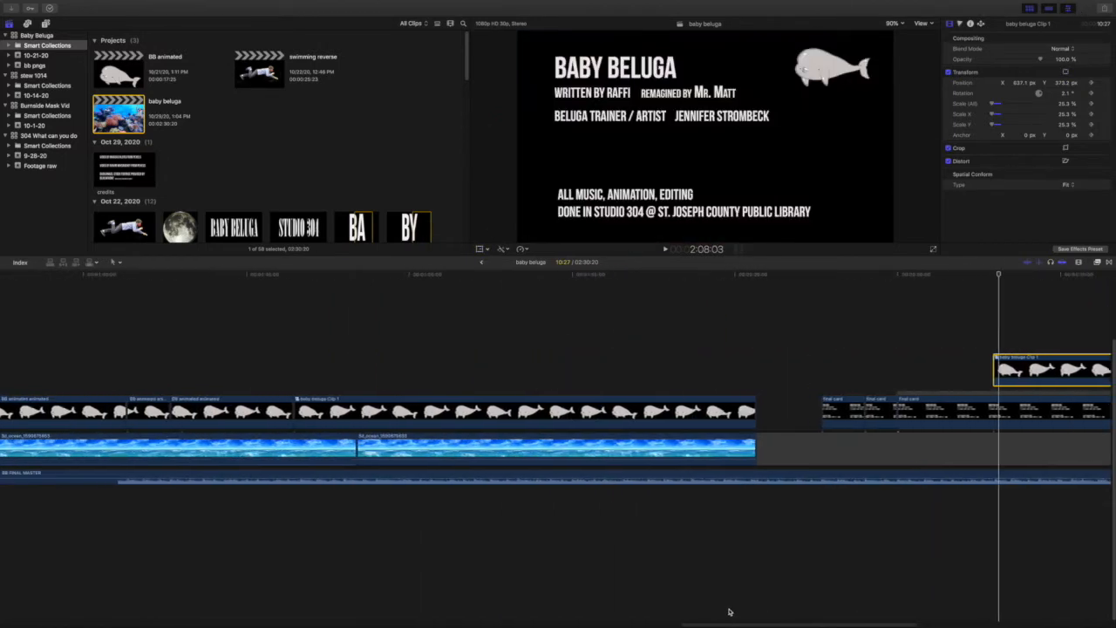
{"action": "scroll", "coordinate": [729, 611], "scroll_direction": "left", "scroll_amount": 15}
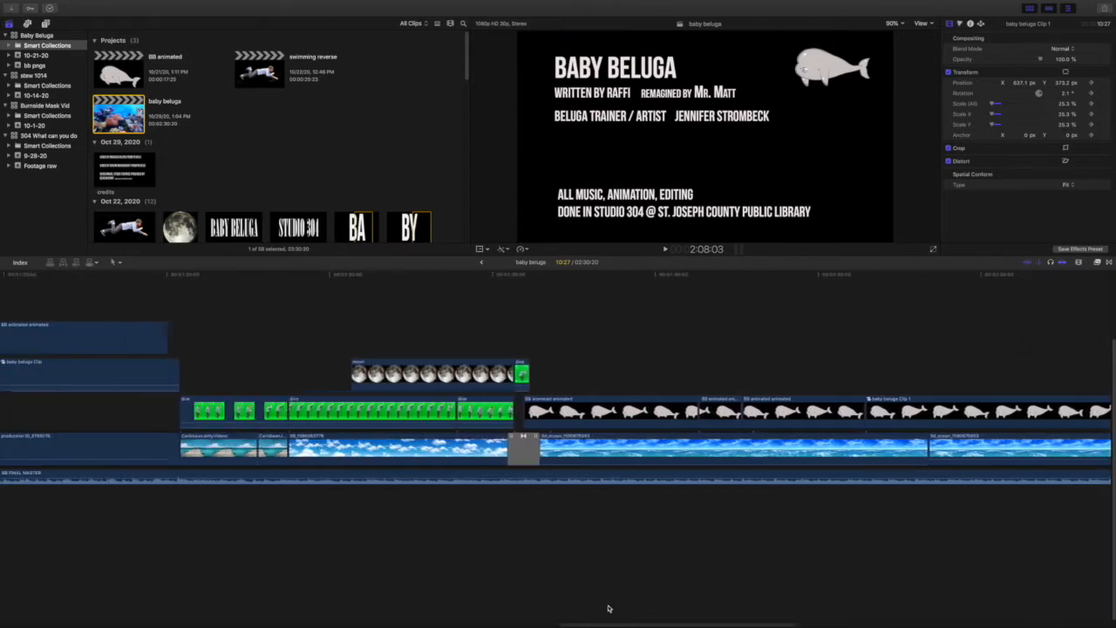
{"action": "scroll", "coordinate": [609, 609], "scroll_direction": "left", "scroll_amount": 10}
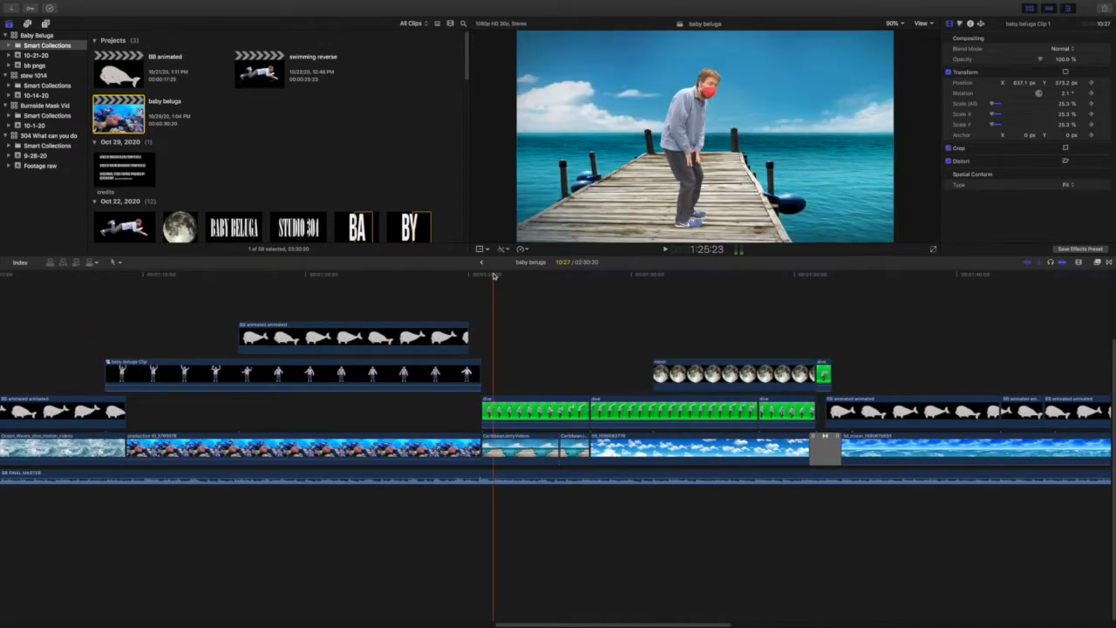
{"action": "left_click", "coordinate": [494, 275]}
{"action": "left_click", "coordinate": [507, 408]}
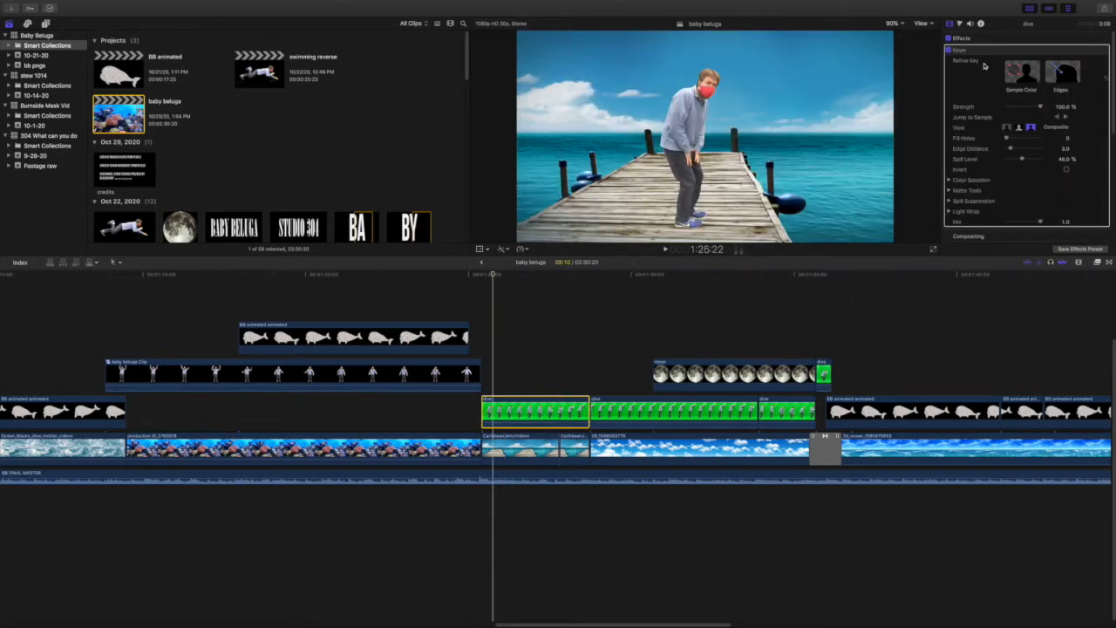
{"action": "scroll", "coordinate": [988, 88], "scroll_direction": "down", "scroll_amount": 3}
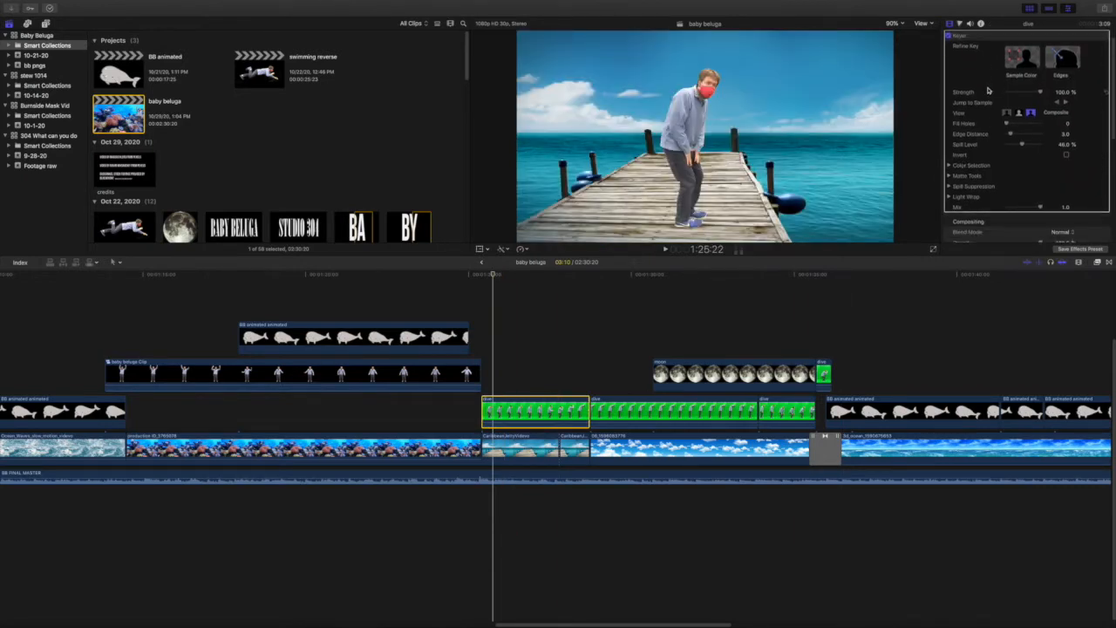
{"action": "scroll", "coordinate": [988, 88], "scroll_direction": "down", "scroll_amount": 5}
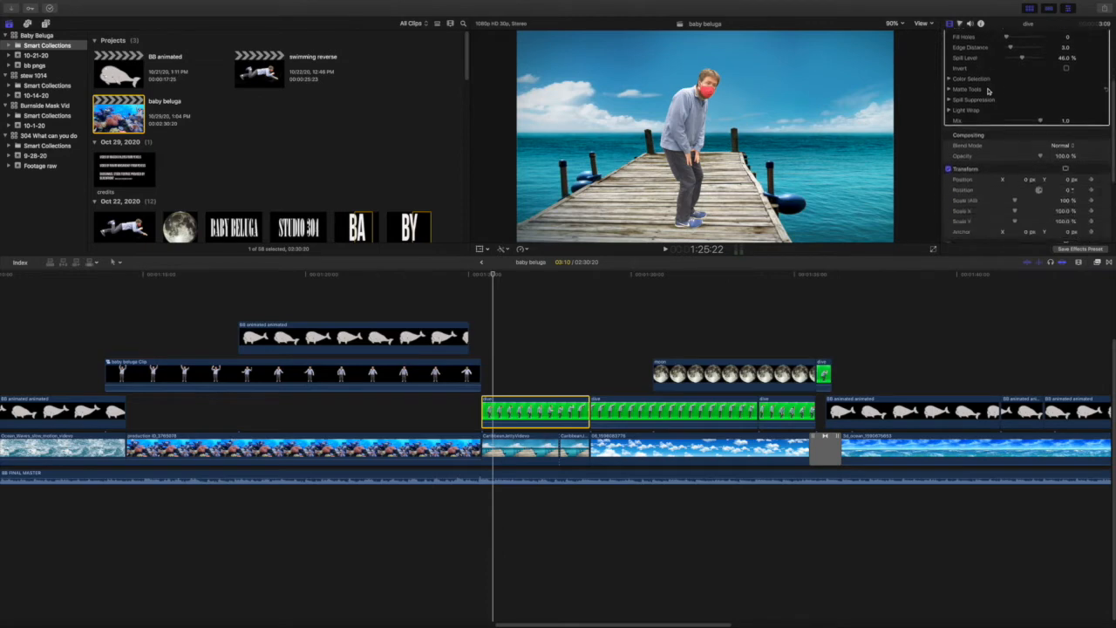
{"action": "scroll", "coordinate": [988, 91], "scroll_direction": "down", "scroll_amount": 6}
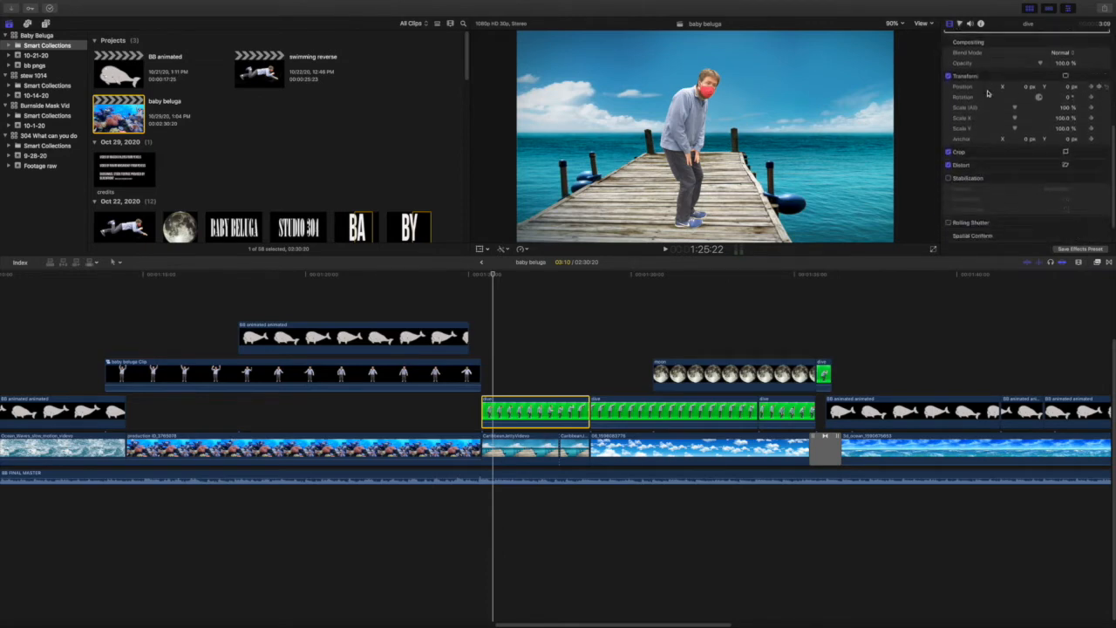
{"action": "scroll", "coordinate": [988, 94], "scroll_direction": "down", "scroll_amount": 1}
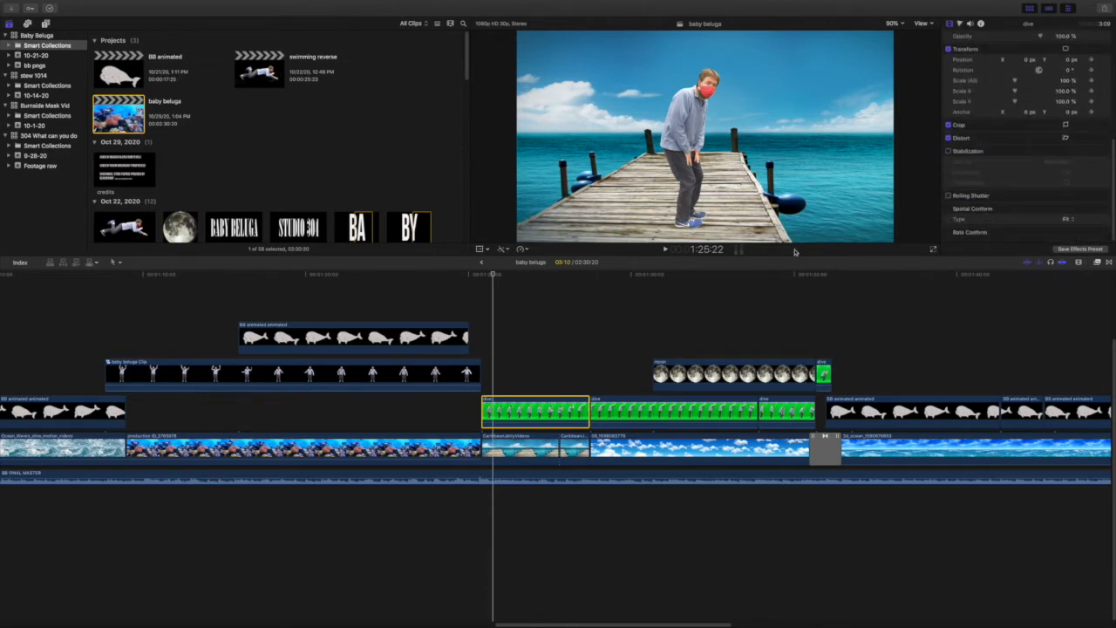
- Try shifting the baby beluga Clip slightly later over the coral reef footage, and undo the move
{"action": "left_click_drag", "start_coordinate": [565, 625], "coordinate": [485, 625]}
{"action": "left_click", "coordinate": [553, 373]}
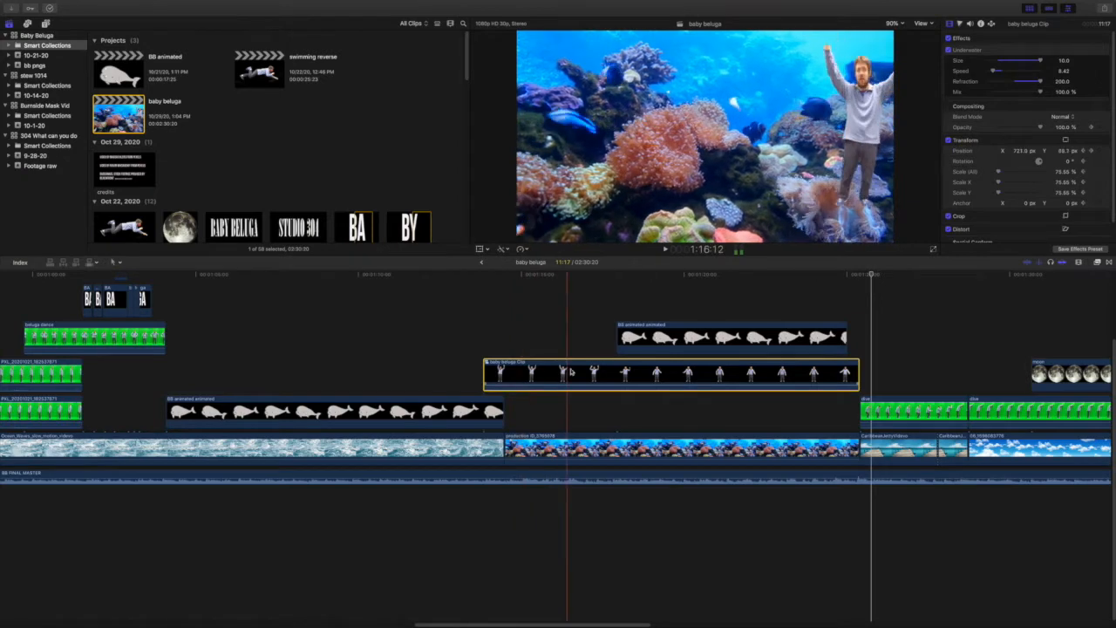
{"action": "left_click_drag", "start_coordinate": [655, 374], "coordinate": [665, 376]}
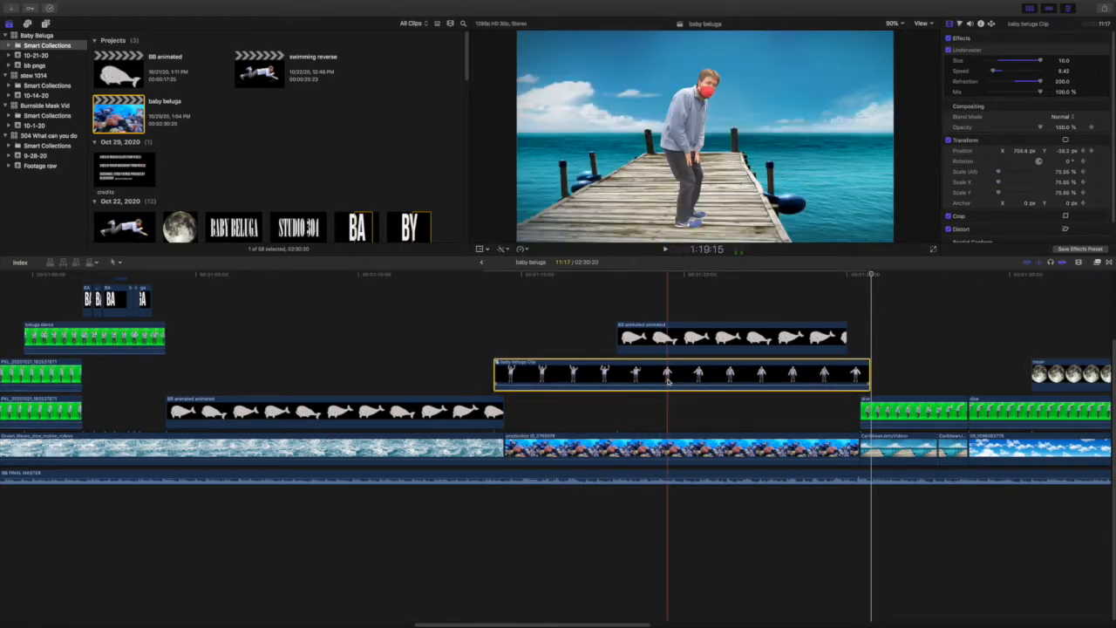
{"action": "key", "text": "super+z"}
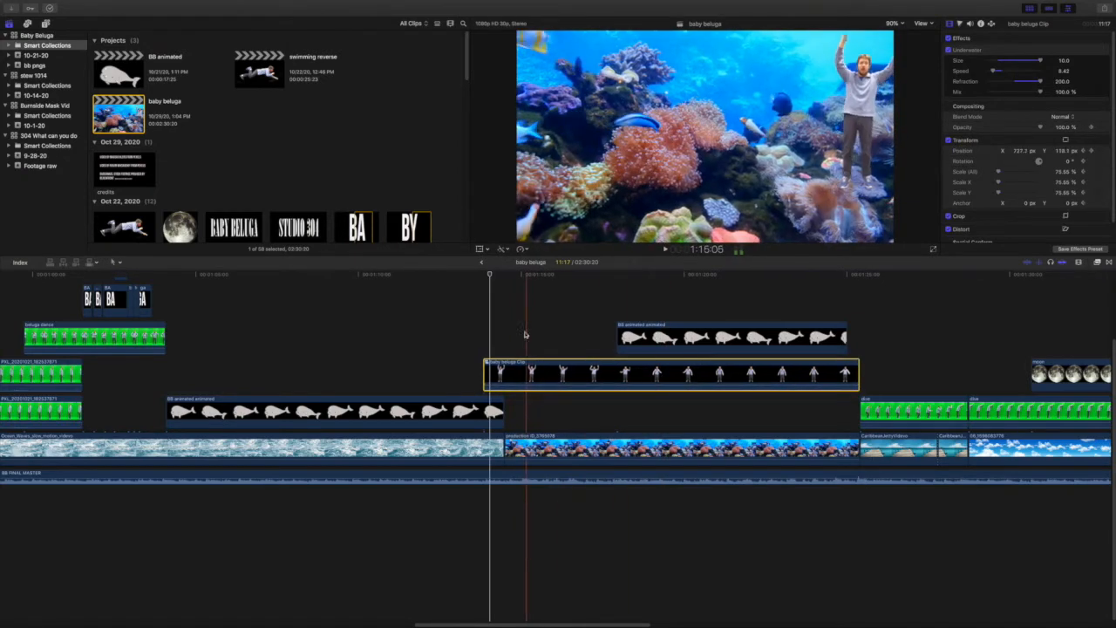
- Show the transform controls for the baby beluga Clip and scrub through its motion across the coral reef scene
{"action": "left_click", "coordinate": [479, 250]}
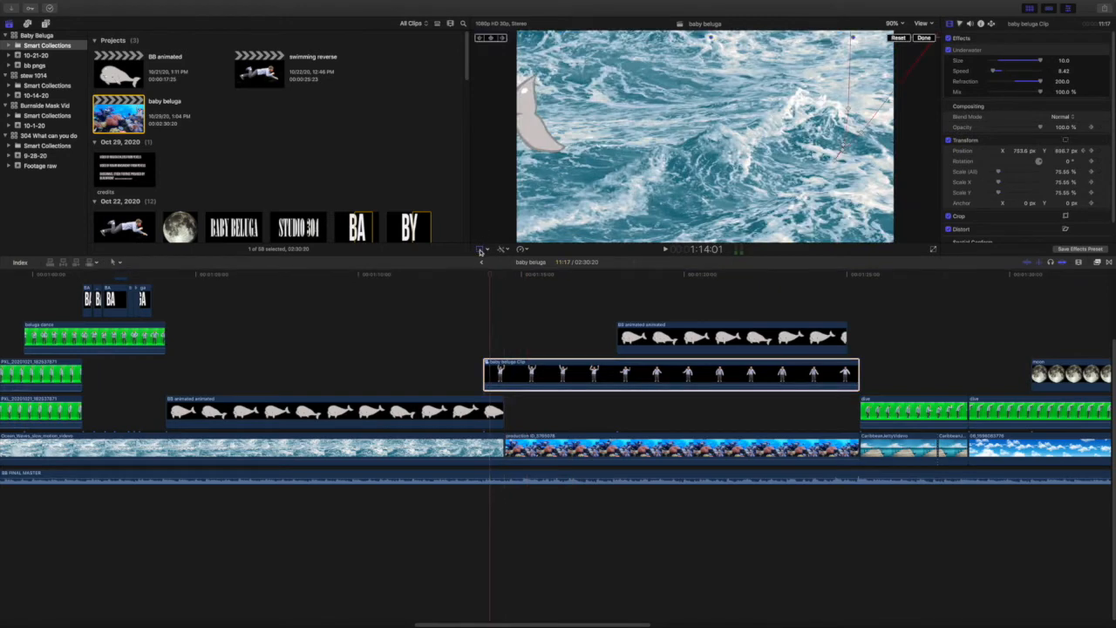
{"action": "left_click", "coordinate": [492, 277]}
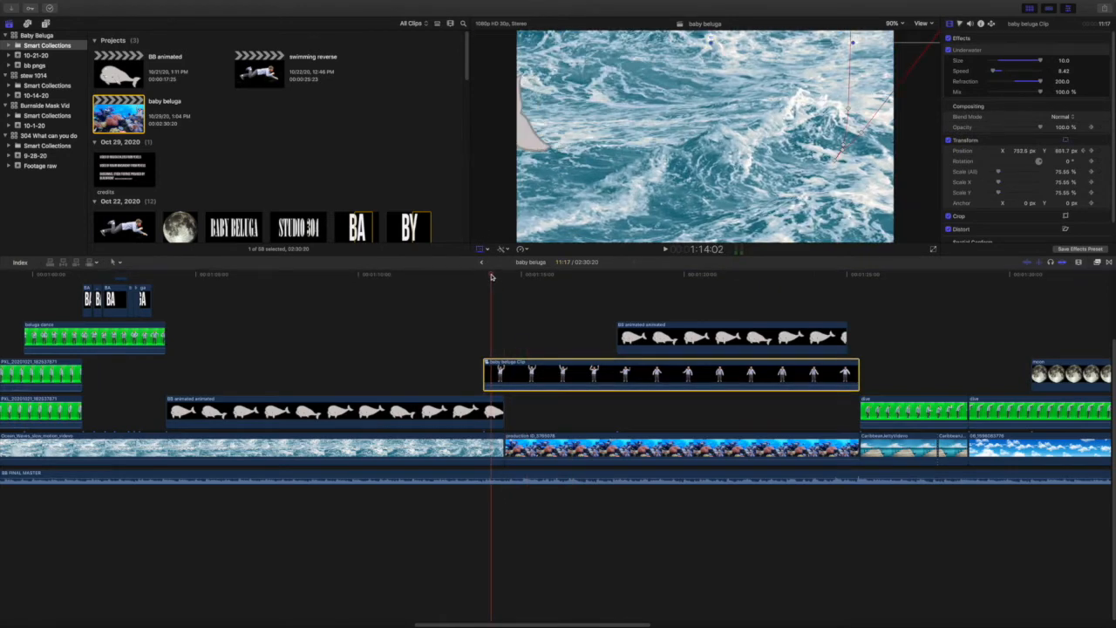
{"action": "left_click_drag", "start_coordinate": [497, 277], "coordinate": [646, 293]}
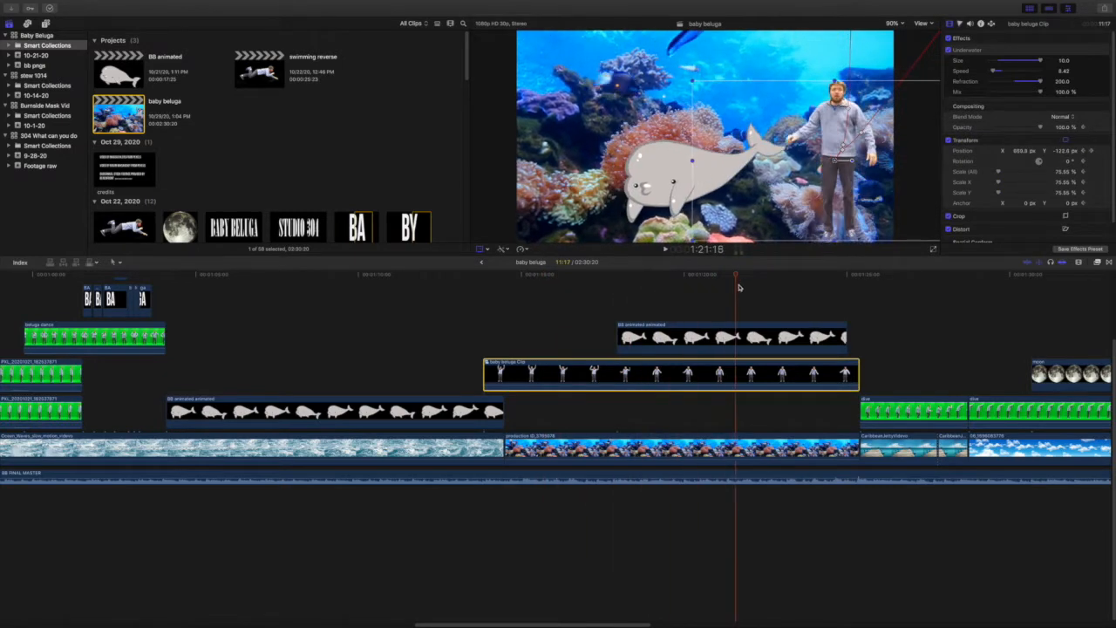
{"action": "left_click_drag", "start_coordinate": [804, 289], "coordinate": [870, 294]}
- Inspect the keyframed motion of the BB animated clip above the reef scene and reselect the baby beluga Clip
{"action": "left_click", "coordinate": [772, 325]}
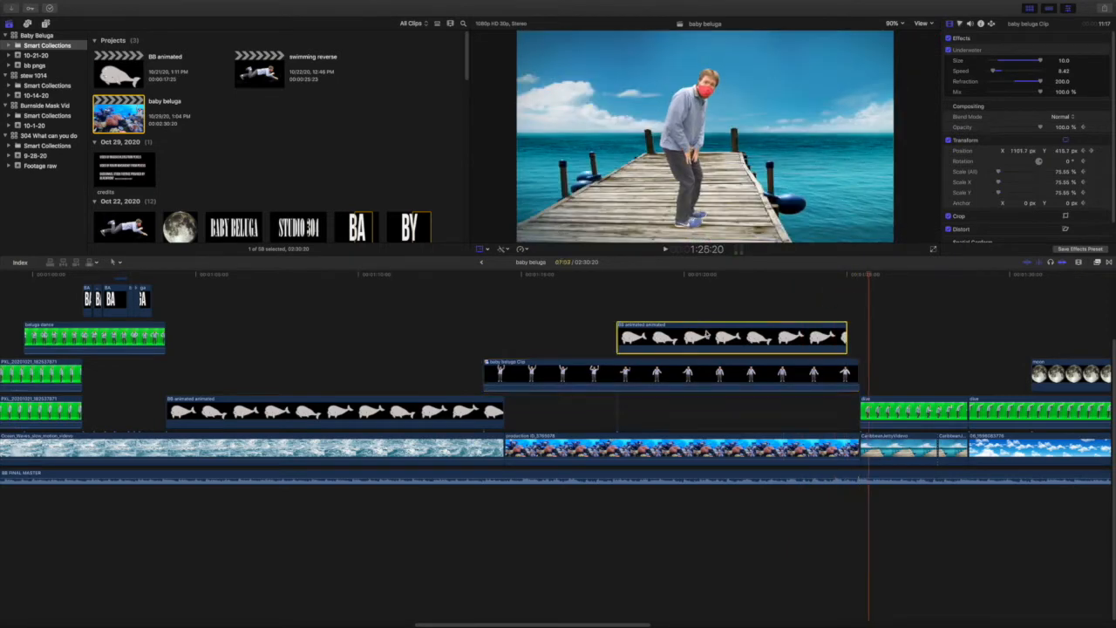
{"action": "left_click", "coordinate": [624, 277]}
{"action": "left_click_drag", "start_coordinate": [624, 277], "coordinate": [656, 281]}
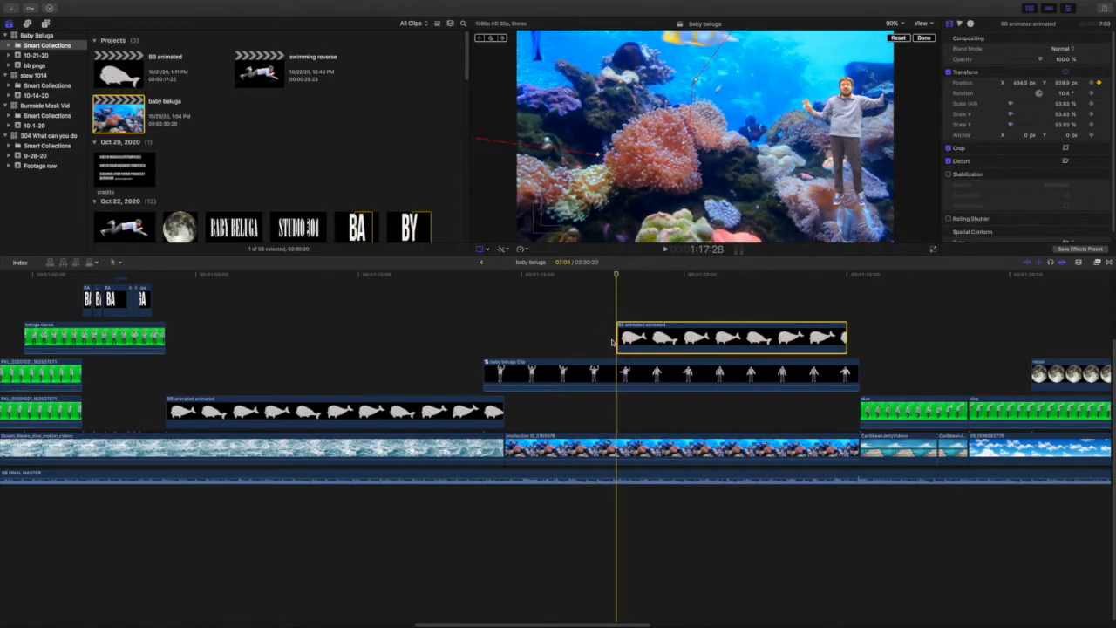
{"action": "left_click", "coordinate": [617, 375]}
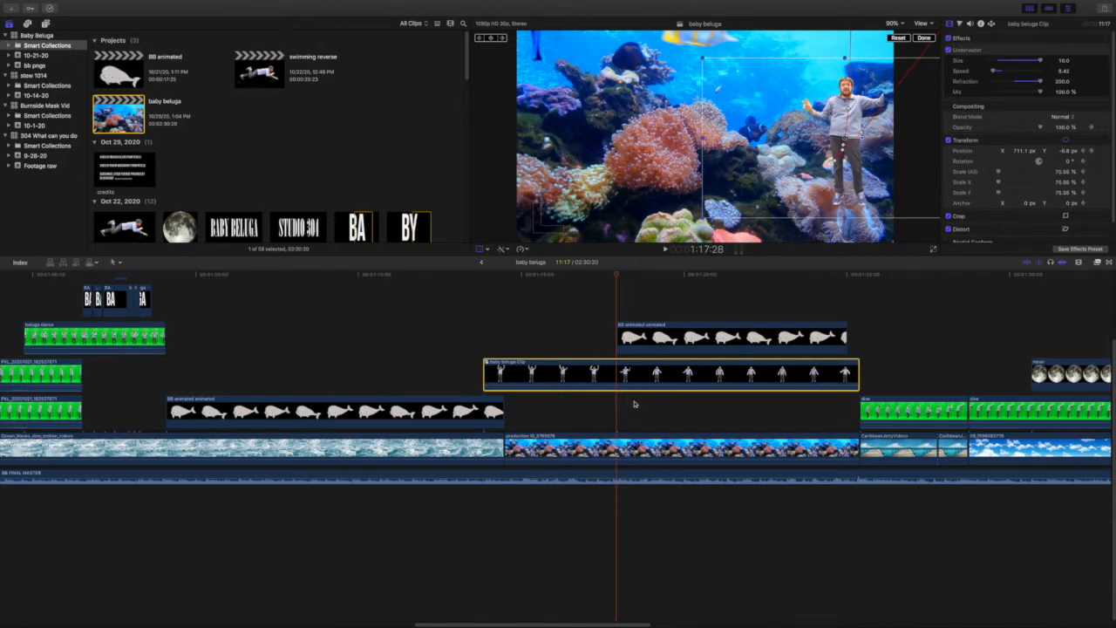
- Zoom in on the syllable title clips above the beluga dance clip and play that section from 1:00:03
{"action": "scroll", "coordinate": [600, 417], "scroll_direction": "left", "scroll_amount": 15}
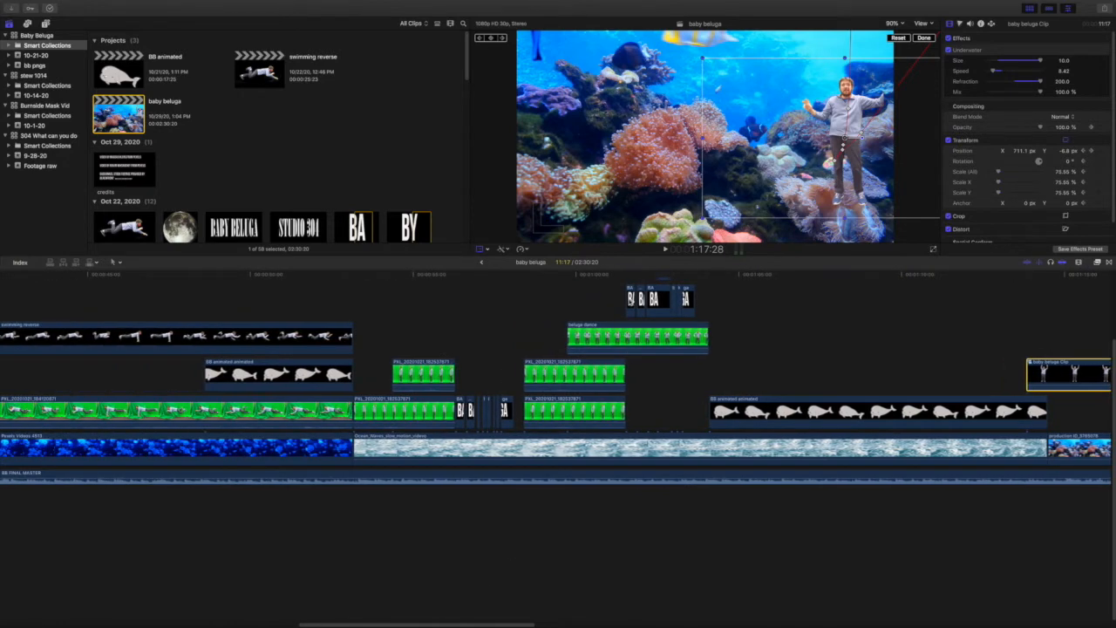
{"action": "left_click", "coordinate": [631, 300]}
{"action": "key", "text": "super+equal"}
{"action": "key", "text": "super+equal"}
{"action": "key", "text": "super+equal"}
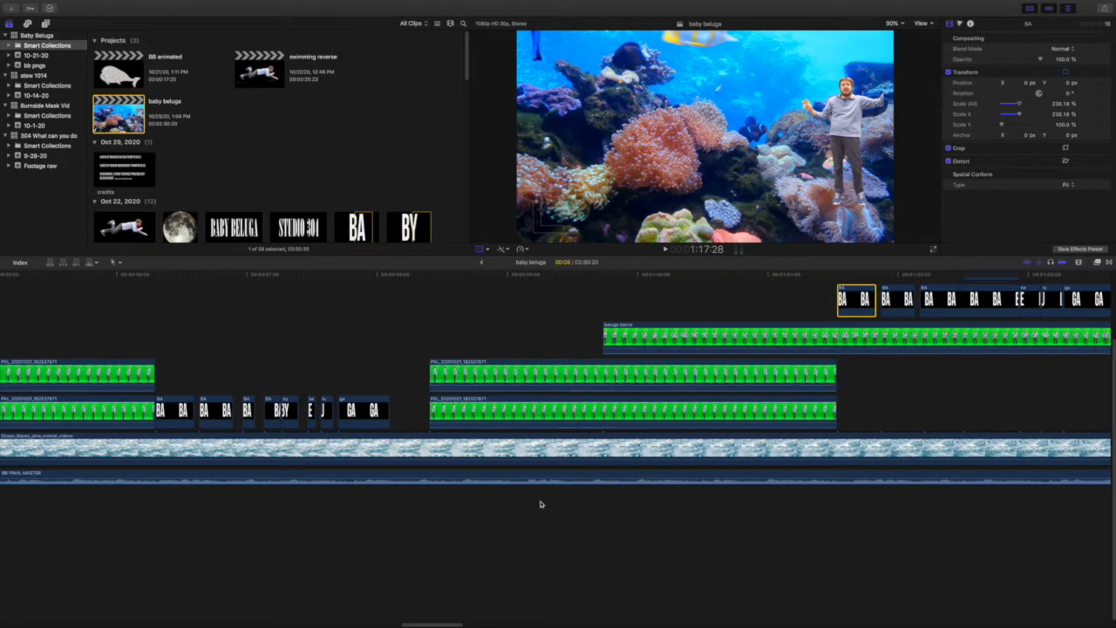
{"action": "left_click_drag", "start_coordinate": [454, 623], "coordinate": [489, 623]}
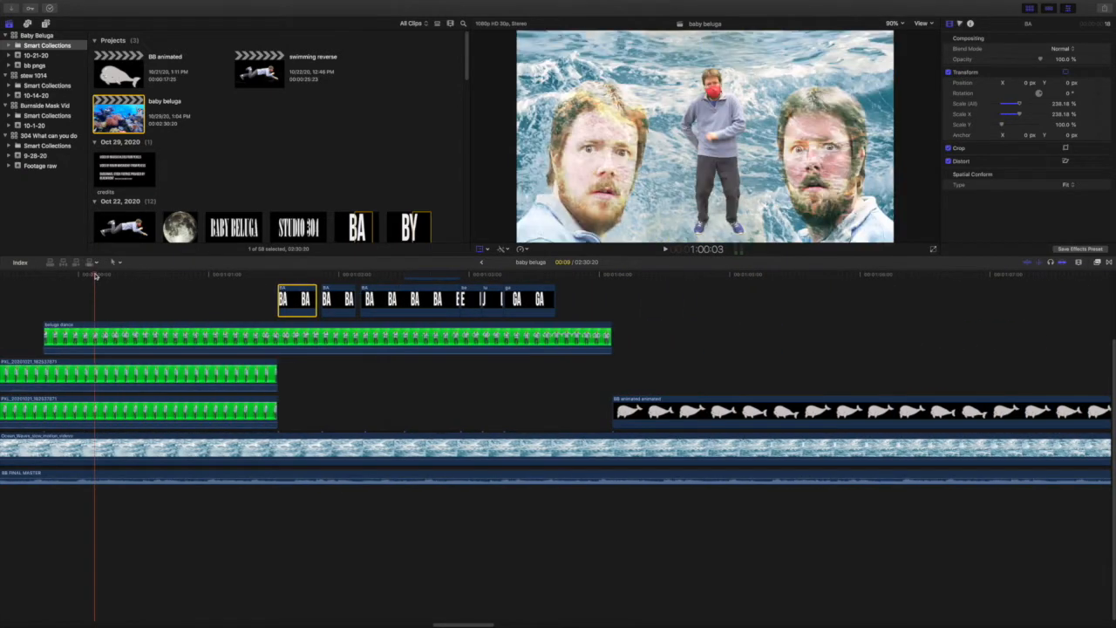
{"action": "key", "text": "space"}
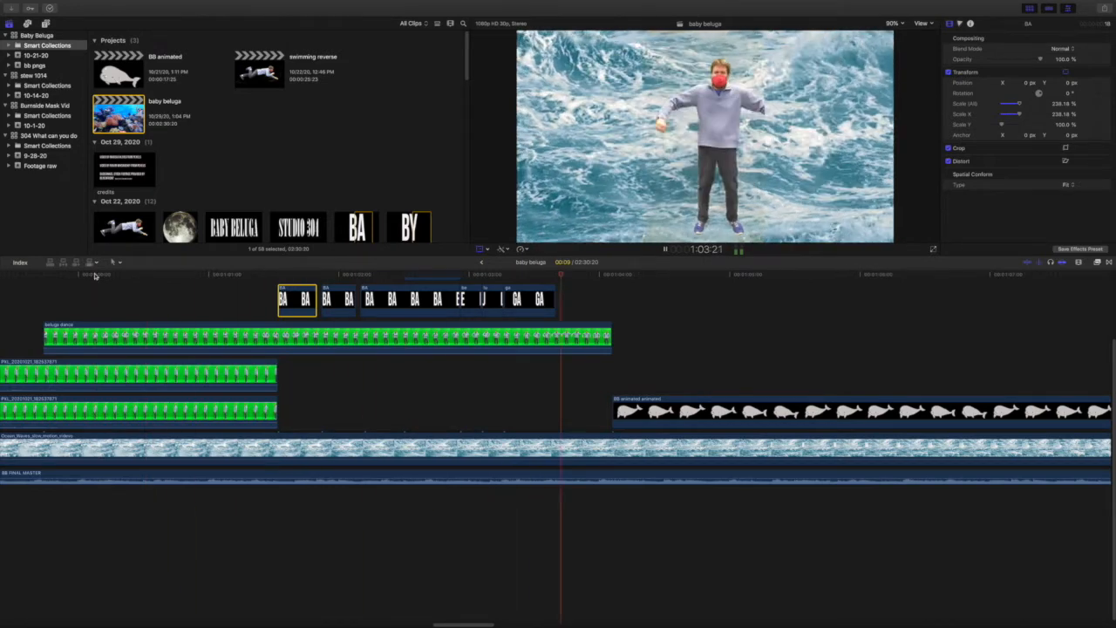
{"action": "left_click", "coordinate": [95, 275]}
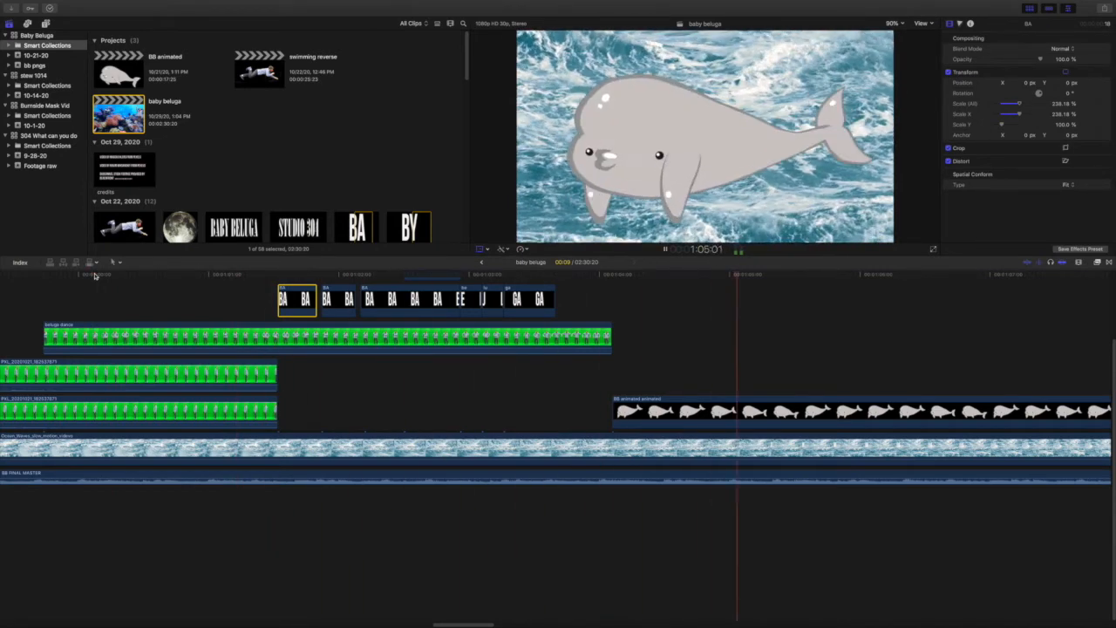
- Stop playback and select the green-screen swimmer clip over the jellyfish footage to examine its keying near 40 seconds
{"action": "key", "text": "space"}
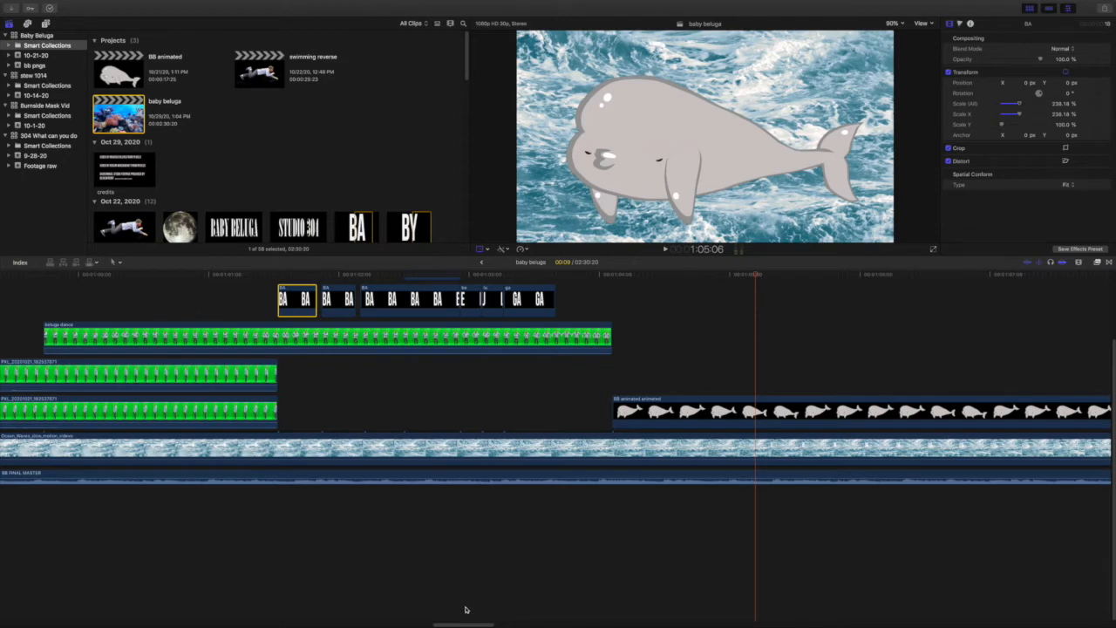
{"action": "key", "text": "super+minus"}
{"action": "key", "text": "super+minus"}
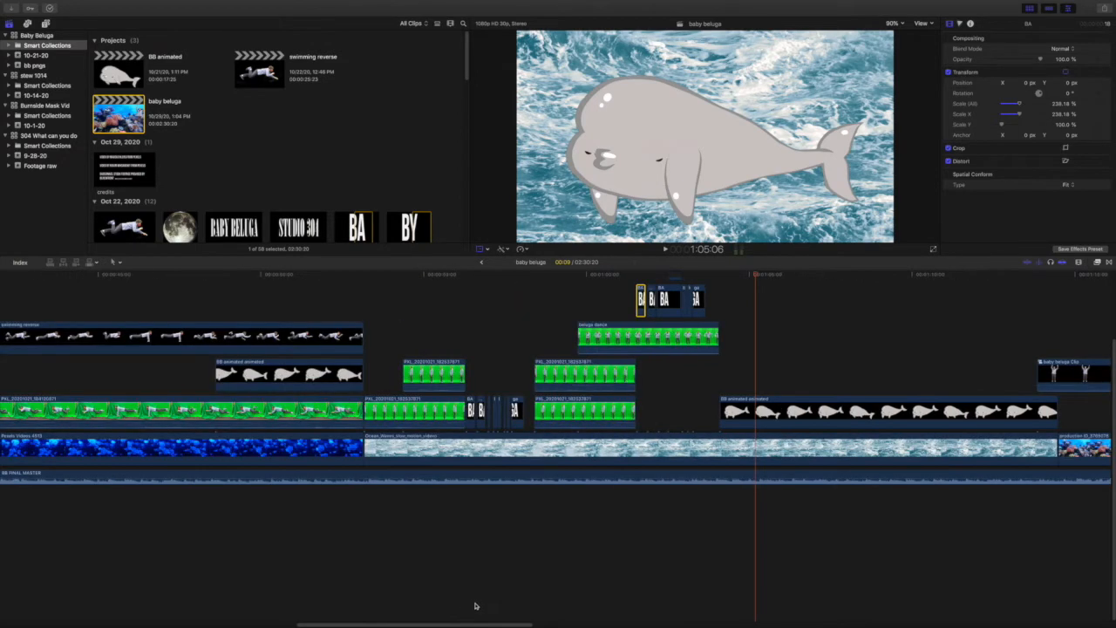
{"action": "left_click_drag", "start_coordinate": [473, 624], "coordinate": [390, 623]}
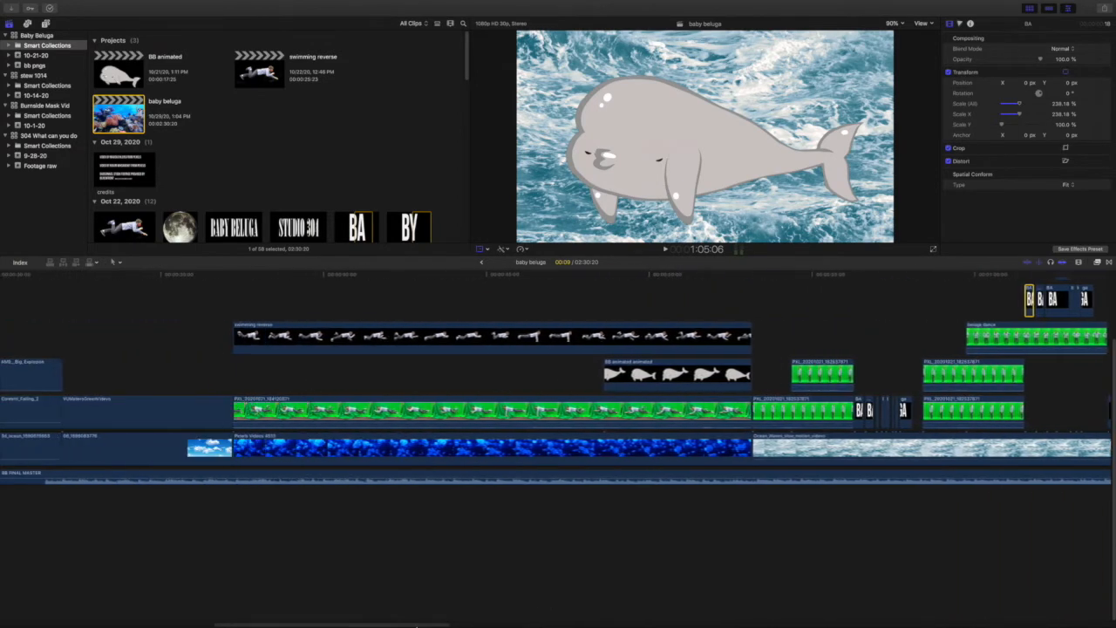
{"action": "left_click", "coordinate": [315, 405]}
{"action": "left_click", "coordinate": [337, 276]}
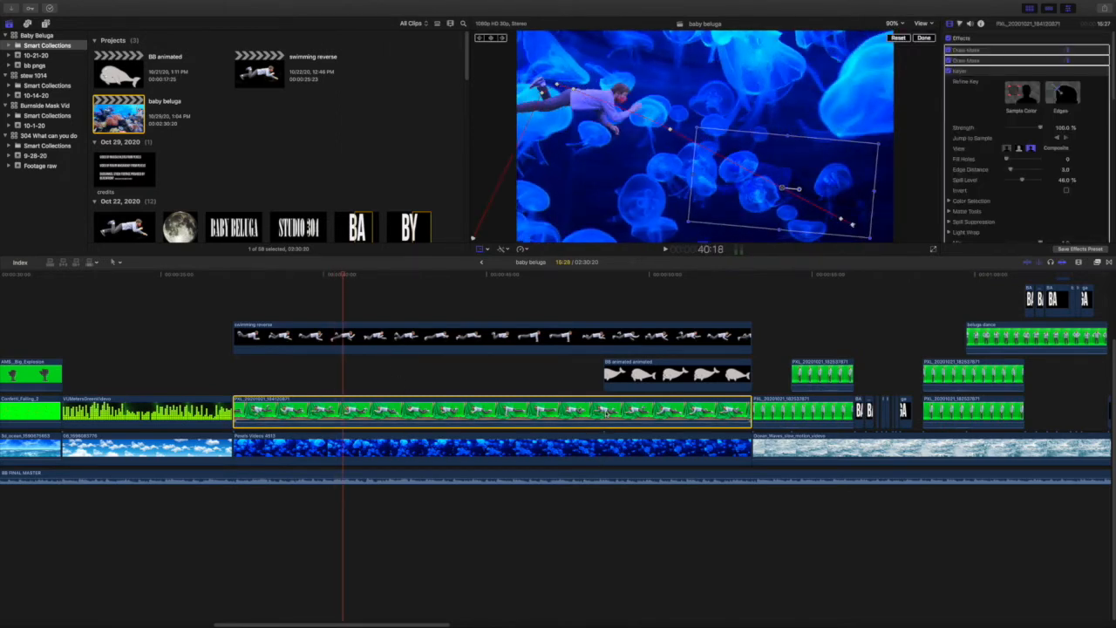
- Scrub through the end of the jellyfish scene and inspect the motion path of the BB animated clip there
{"action": "left_click_drag", "start_coordinate": [344, 276], "coordinate": [723, 325]}
{"action": "left_click", "coordinate": [683, 366]}
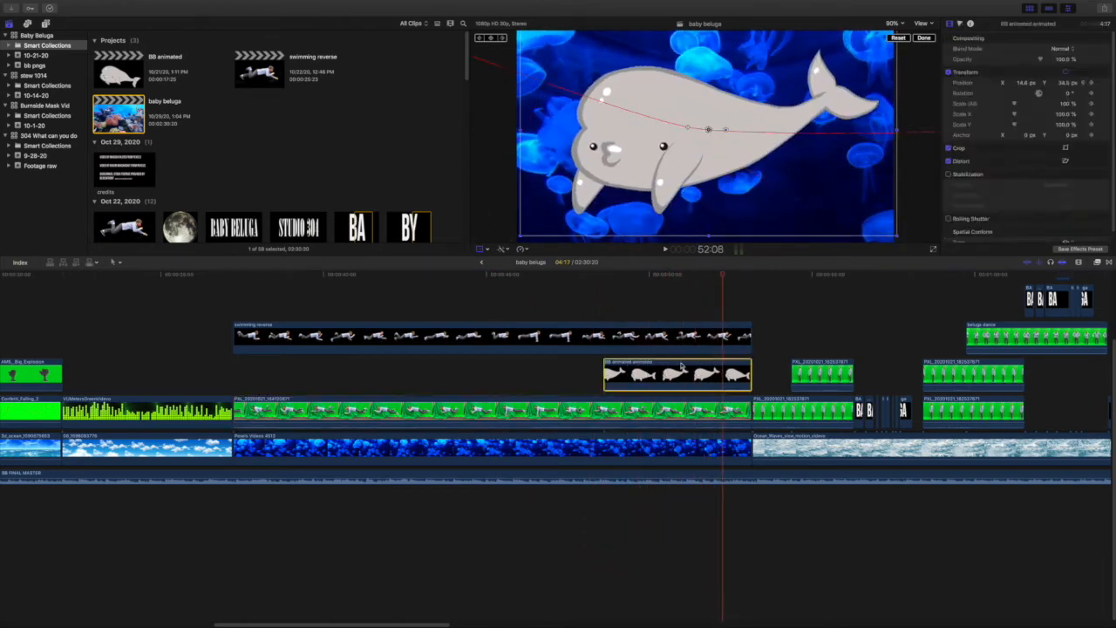
{"action": "left_click_drag", "start_coordinate": [722, 277], "coordinate": [689, 277]}
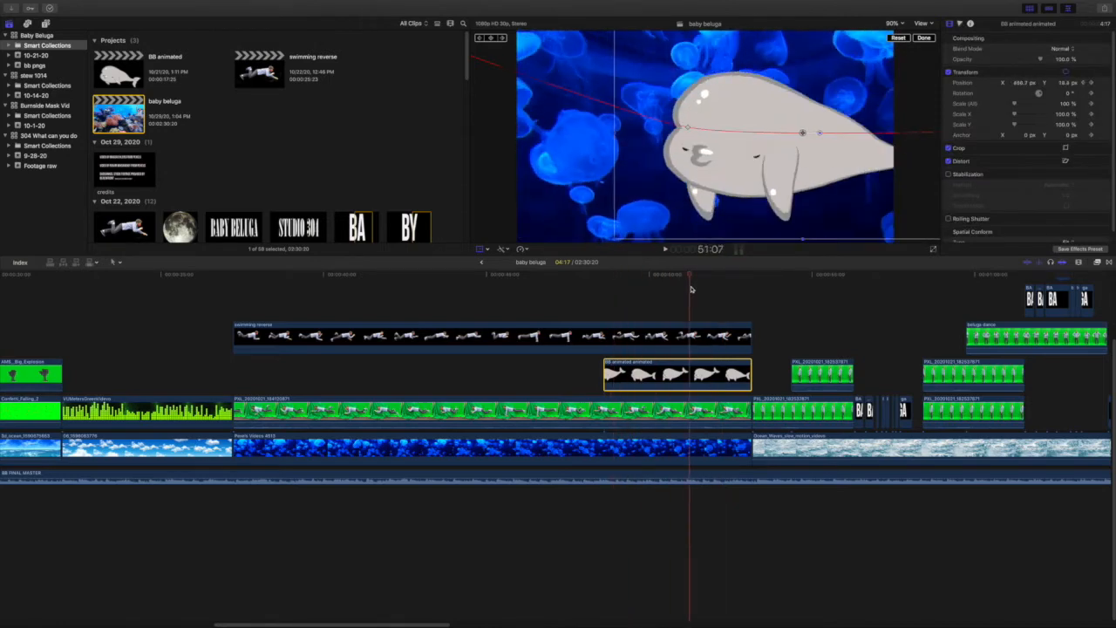
- Select the green VU meter clip above the cloud footage and scrub through it to examine its changing opacity
{"action": "left_click_drag", "start_coordinate": [265, 626], "coordinate": [190, 625]}
{"action": "left_click", "coordinate": [477, 408]}
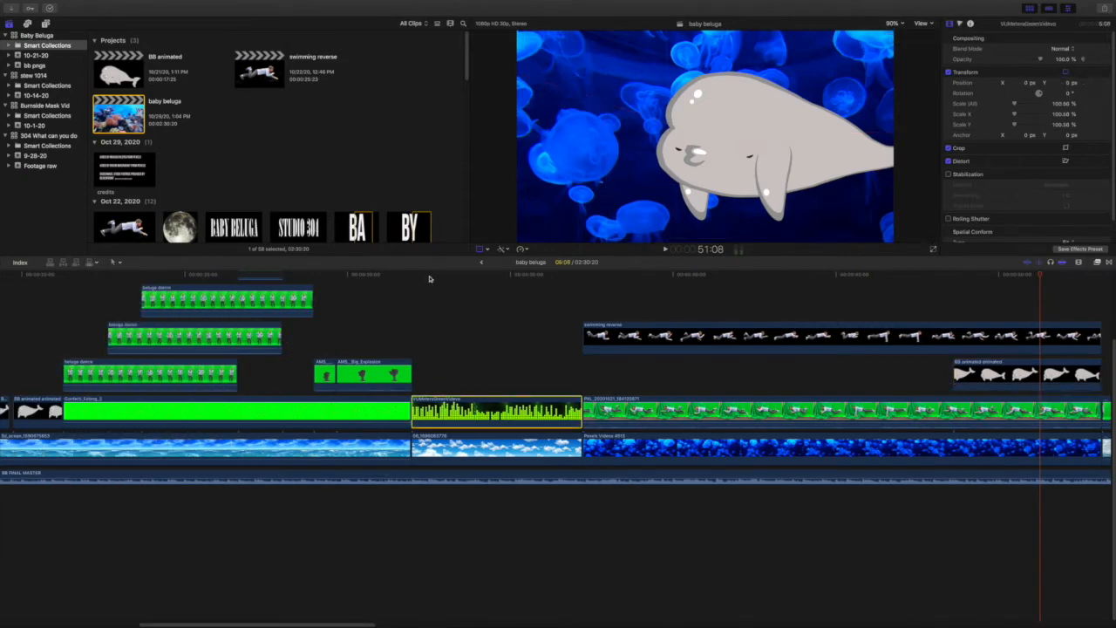
{"action": "mouse_move", "coordinate": [429, 278]}
{"action": "left_mouse_down"}
{"action": "mouse_move", "coordinate": [548, 282]}
{"action": "mouse_move", "coordinate": [421, 284]}
{"action": "left_mouse_up"}
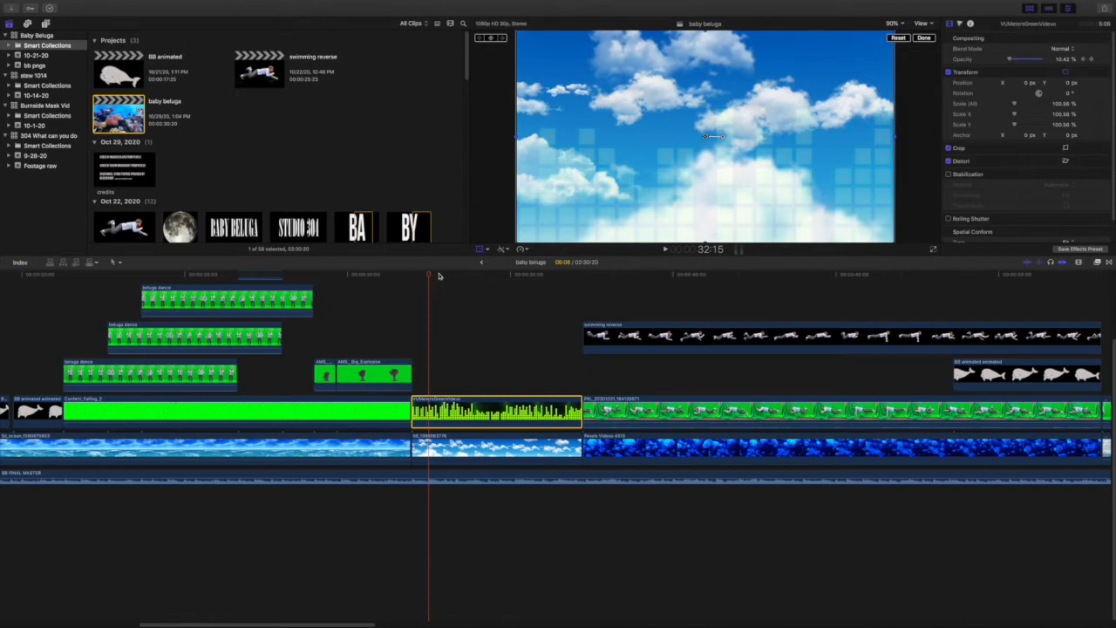
{"action": "left_click_drag", "start_coordinate": [429, 276], "coordinate": [554, 282]}
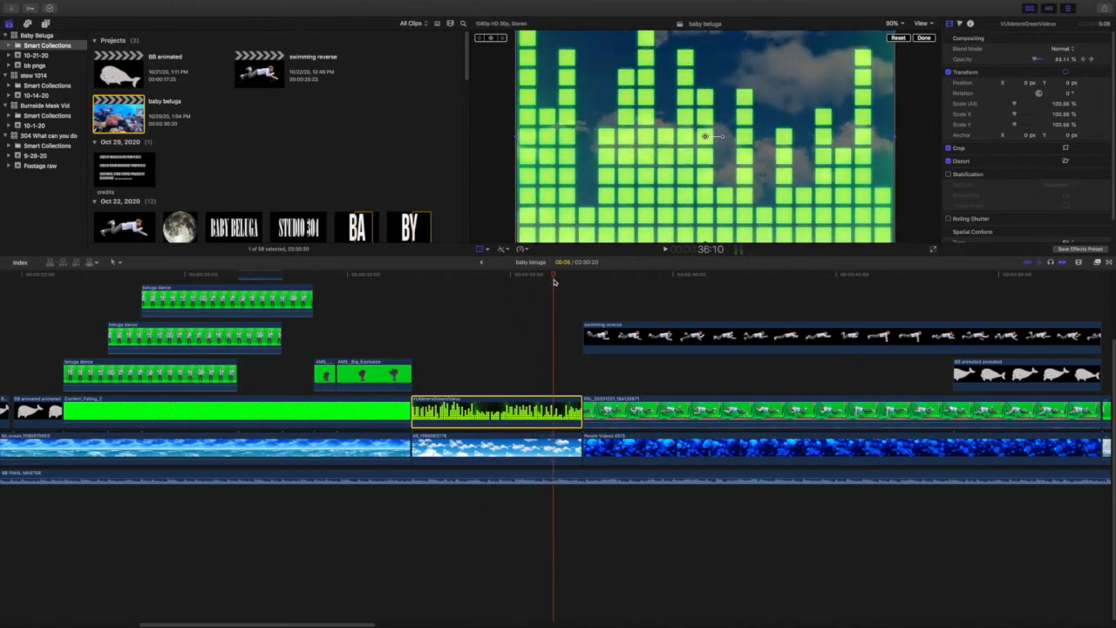
- Show the video animation of the VU meter clip and play the section from the clip's start
{"action": "right_click", "coordinate": [506, 404]}
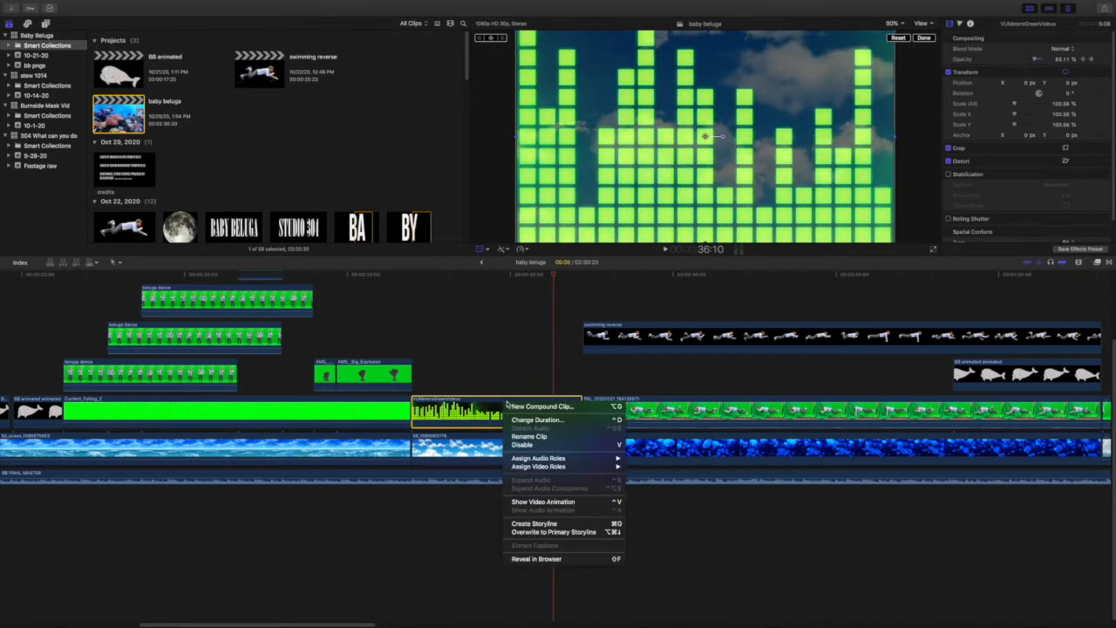
{"action": "left_click", "coordinate": [565, 503]}
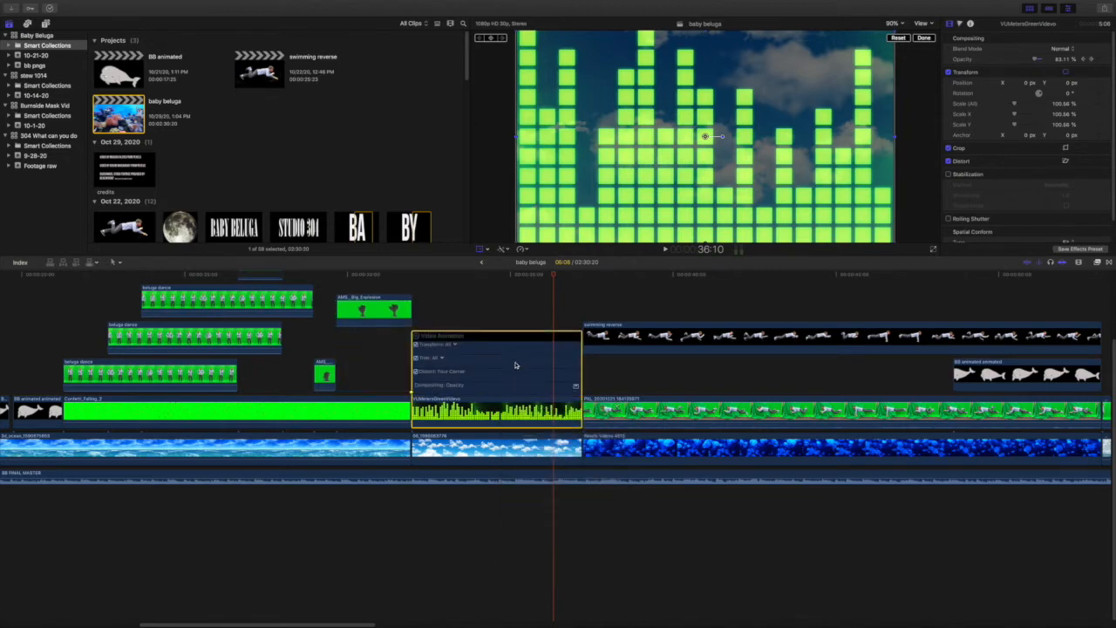
{"action": "key", "text": "super+equal"}
{"action": "key", "text": "super+equal"}
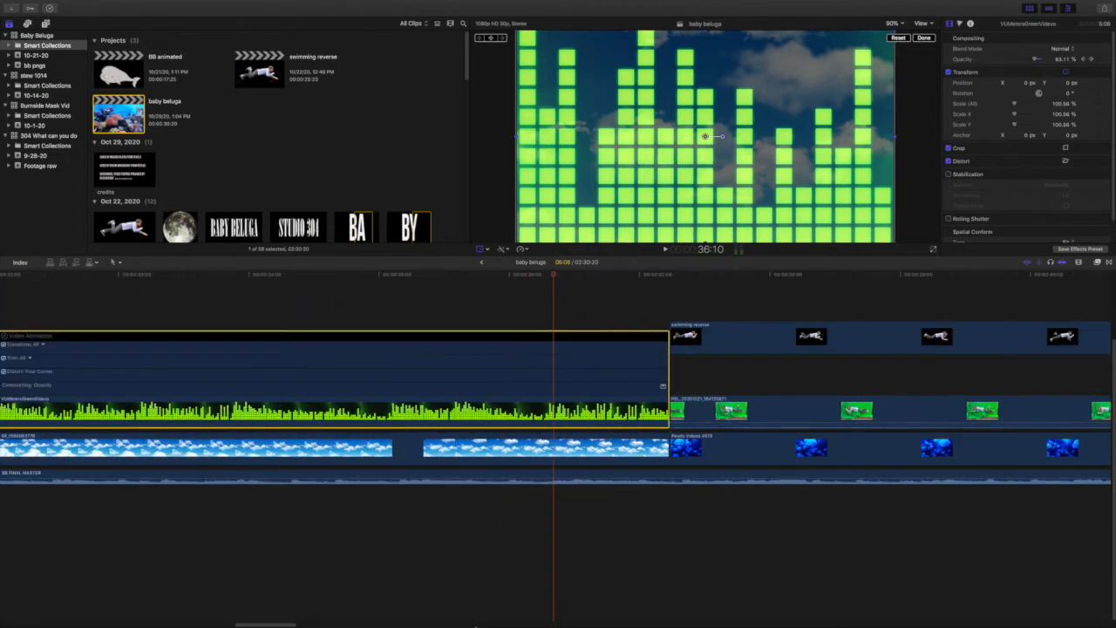
{"action": "left_click_drag", "start_coordinate": [258, 623], "coordinate": [250, 623]}
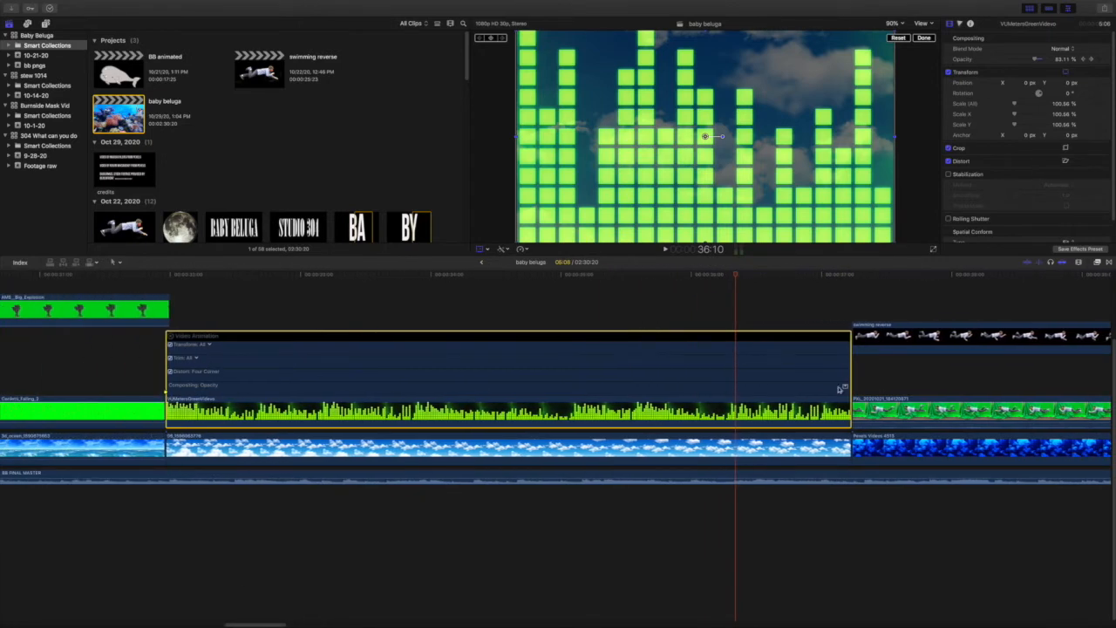
{"action": "left_click", "coordinate": [175, 277]}
{"action": "key", "text": "space"}
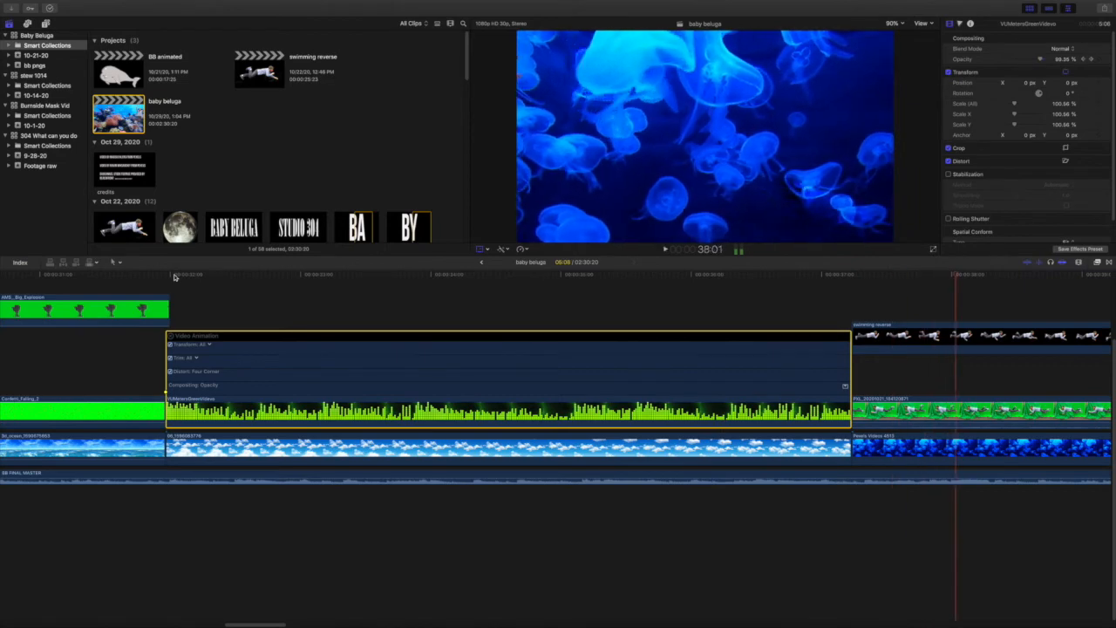
- Review the ocean scene's layered beluga dance, falling confetti and explosion clips, playing through to the last explosion
{"action": "left_click_drag", "start_coordinate": [255, 625], "coordinate": [187, 607]}
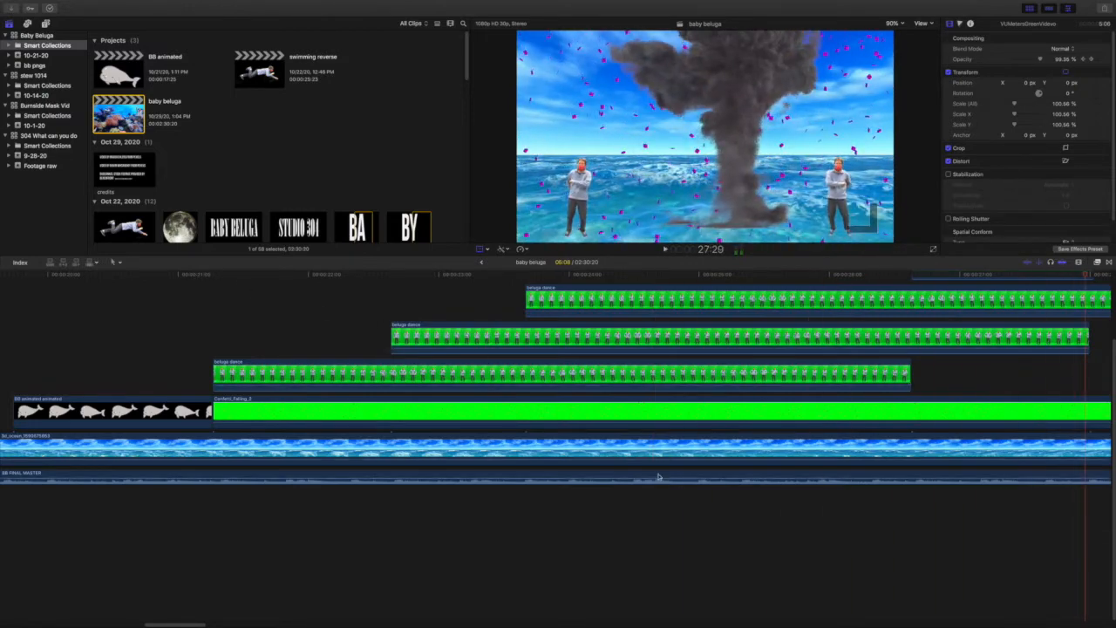
{"action": "scroll", "coordinate": [663, 472], "scroll_direction": "up", "scroll_amount": 5}
{"action": "left_click", "coordinate": [499, 280]}
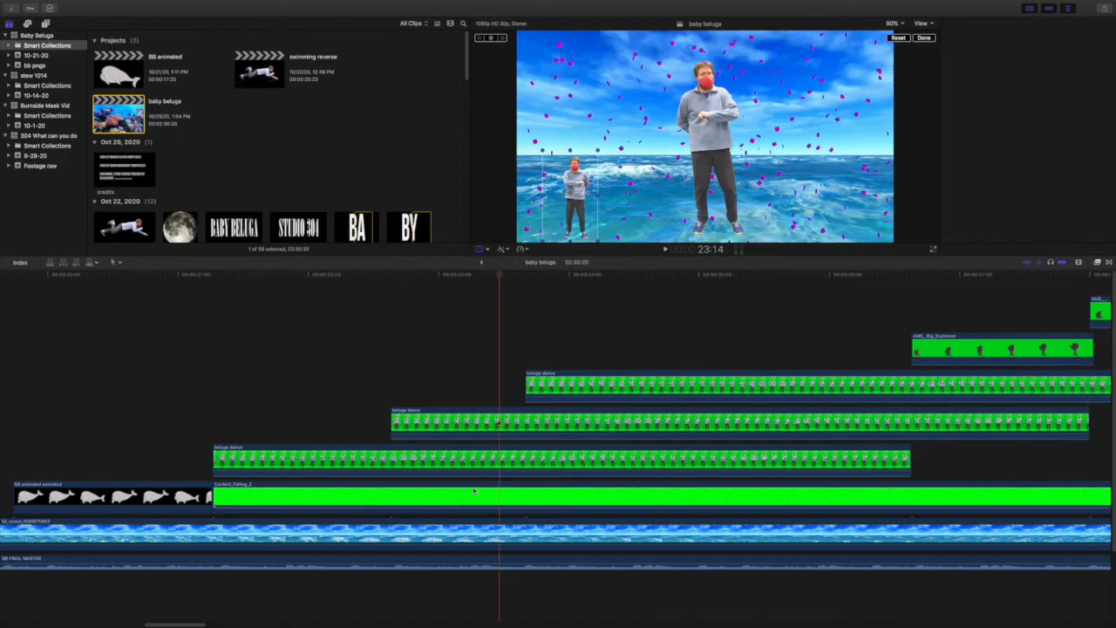
{"action": "left_click_drag", "start_coordinate": [164, 625], "coordinate": [215, 625]}
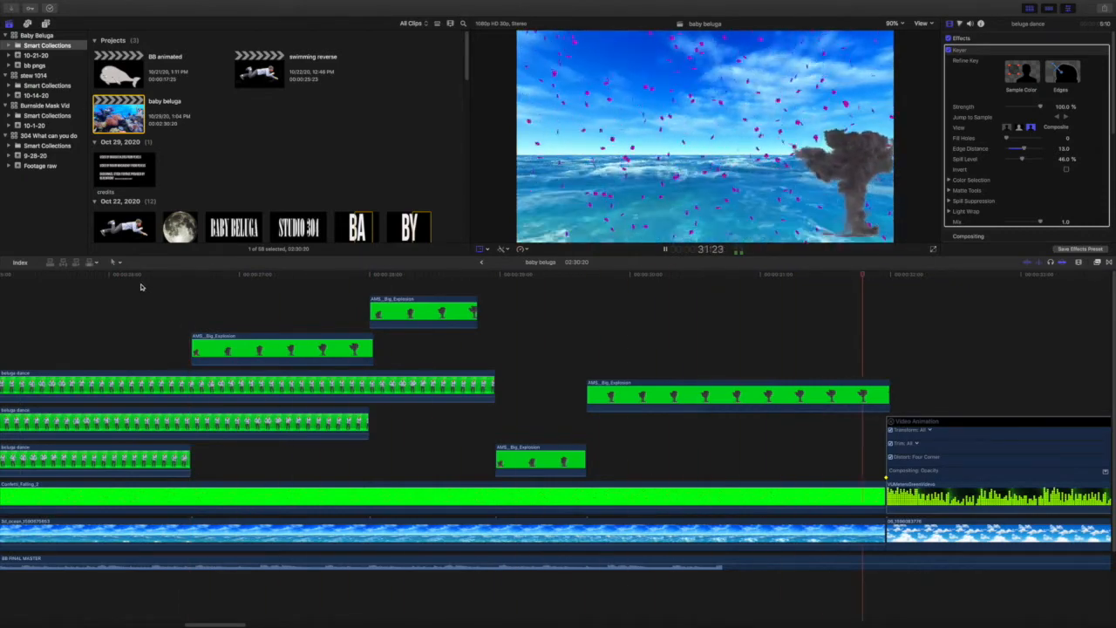
{"action": "key", "text": "space"}
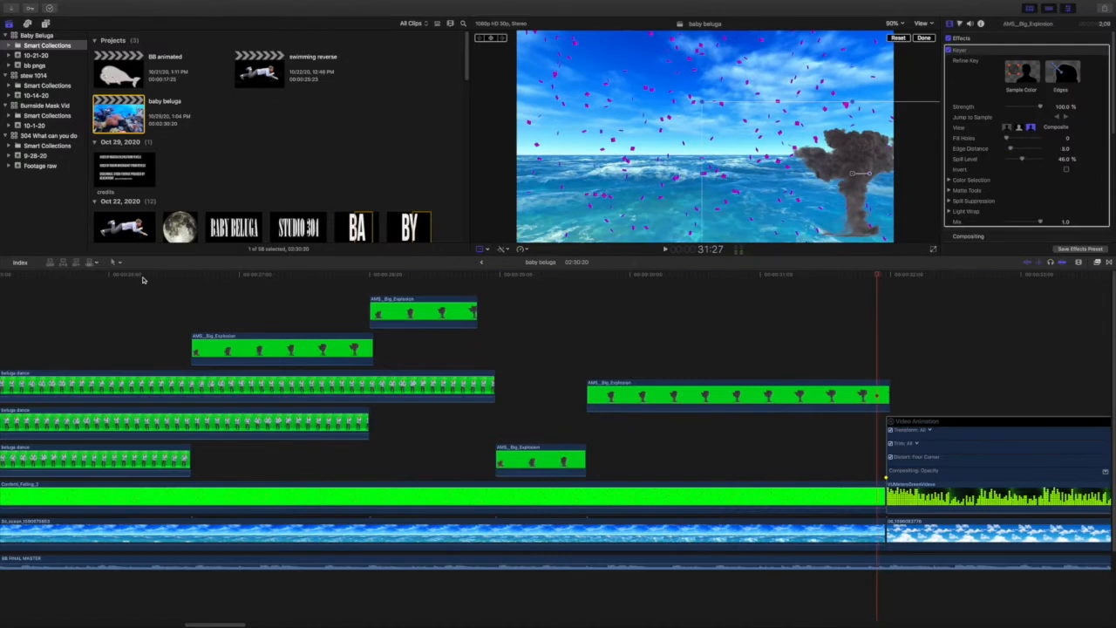
- Browse the event's source clips down to the baby Beluga master 2 audio clip and exit full-screen view
{"action": "scroll", "coordinate": [219, 196], "scroll_direction": "down", "scroll_amount": 5}
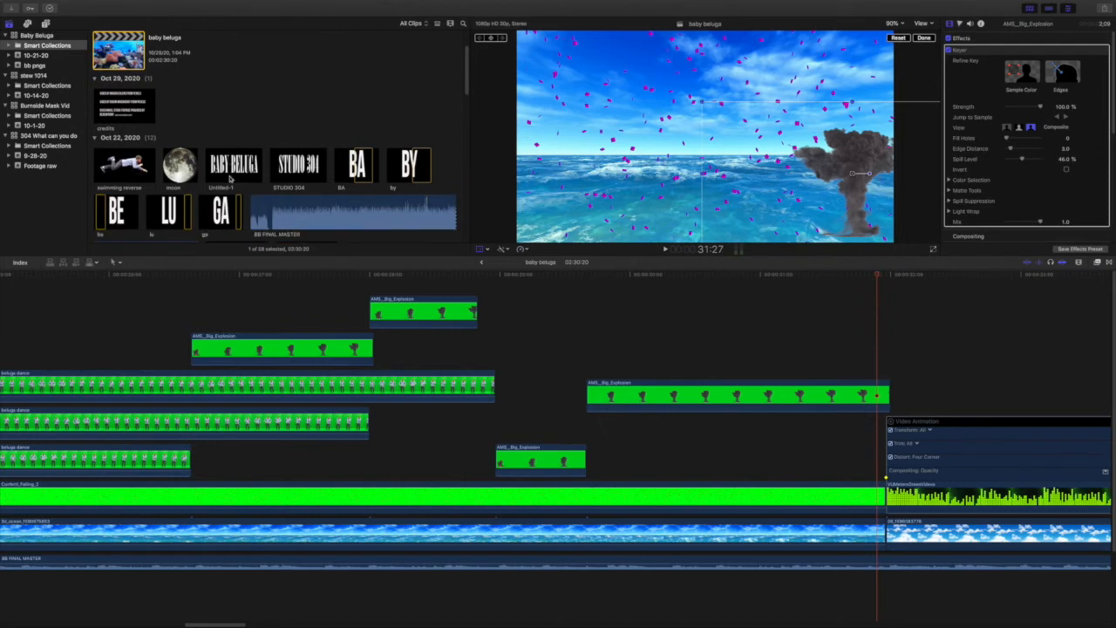
{"action": "scroll", "coordinate": [230, 179], "scroll_direction": "down", "scroll_amount": 7}
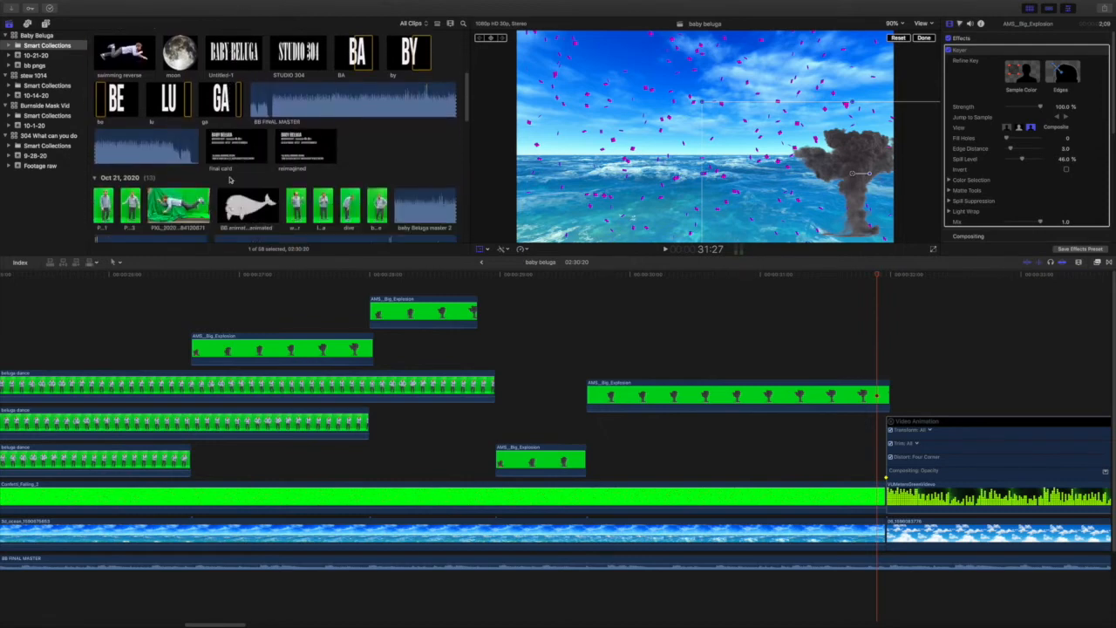
{"action": "scroll", "coordinate": [231, 179], "scroll_direction": "down", "scroll_amount": 2}
{"action": "left_click", "coordinate": [232, 190]}
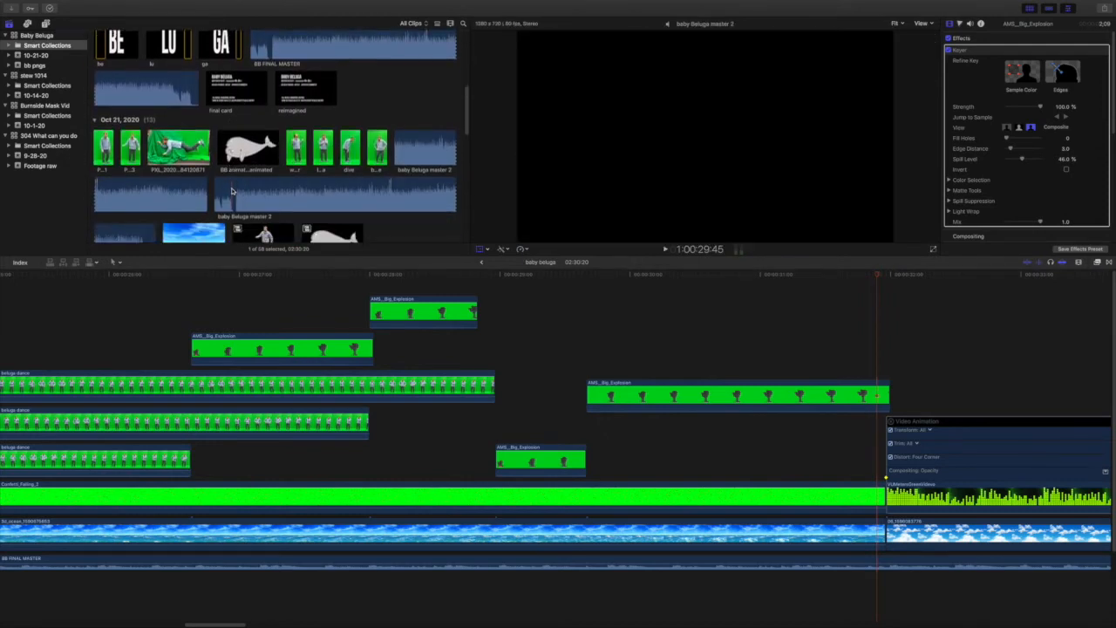
{"action": "key", "text": "Escape"}
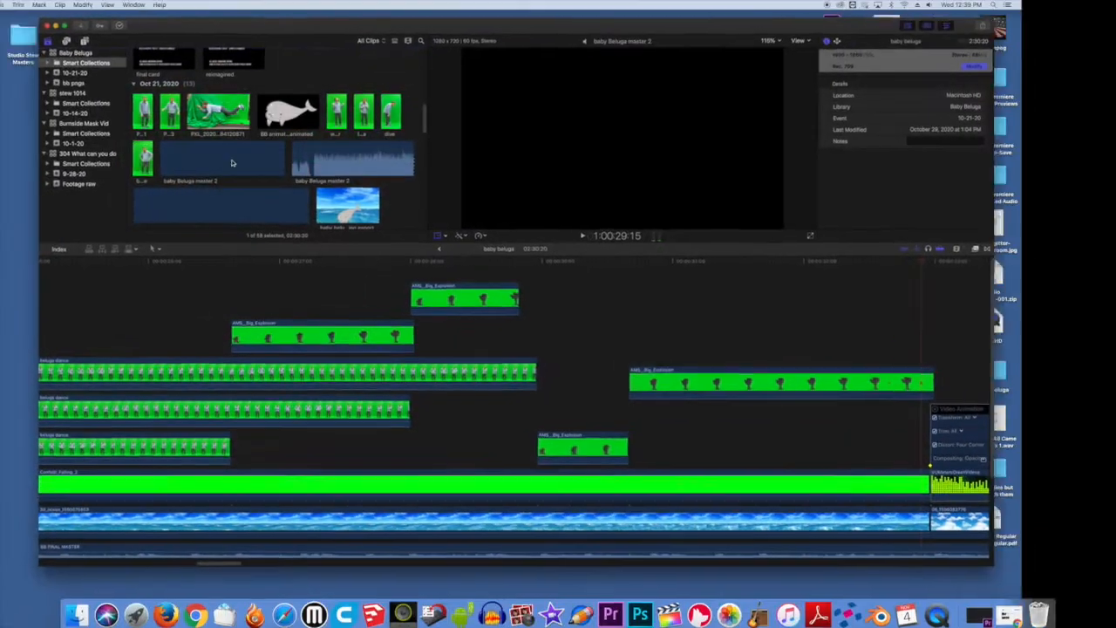